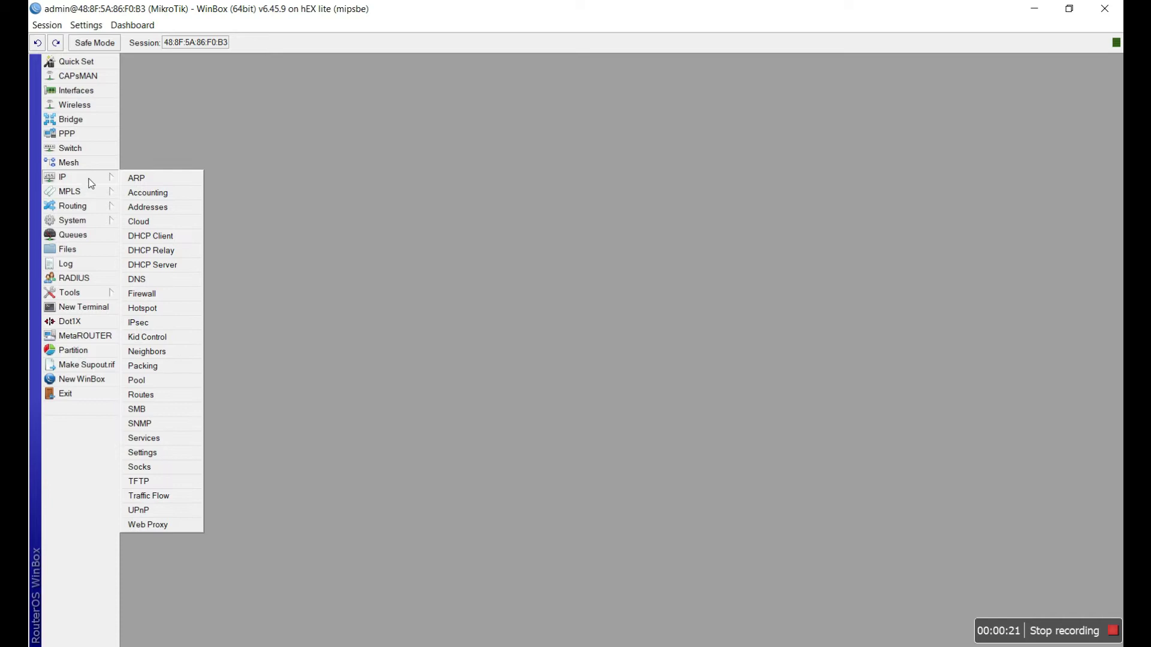
- Add a DHCP client on interface ether1, keeping peer DNS, peer NTP and the default route enabled
left_click(158, 239)
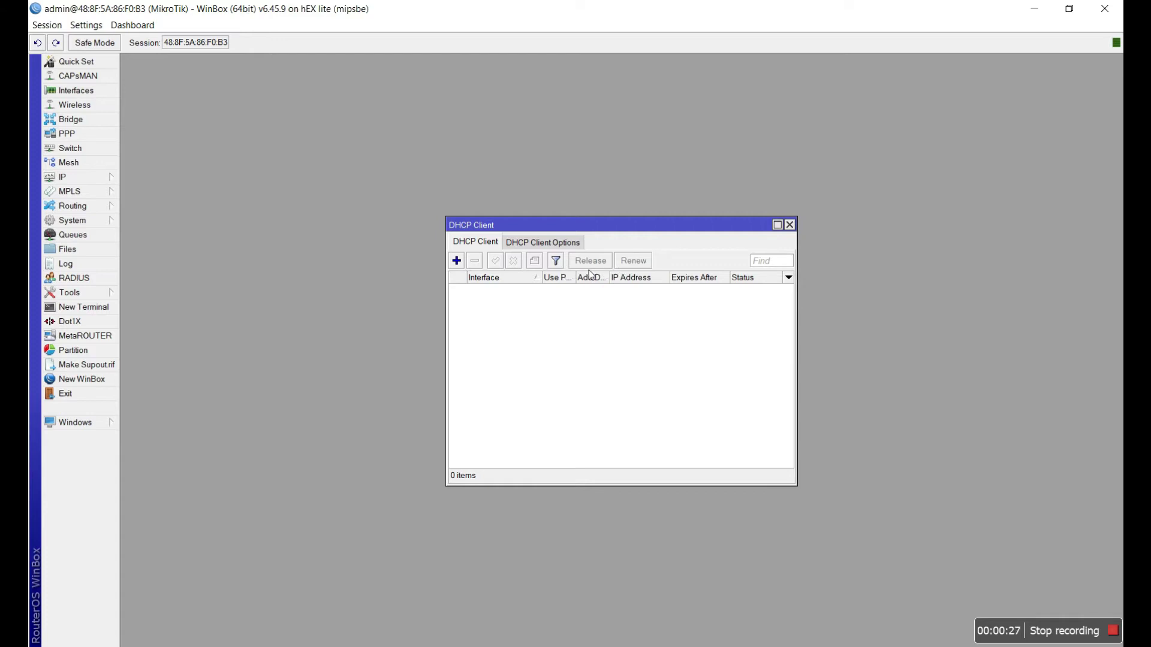
left_click(528, 246)
left_click(475, 243)
left_click(456, 261)
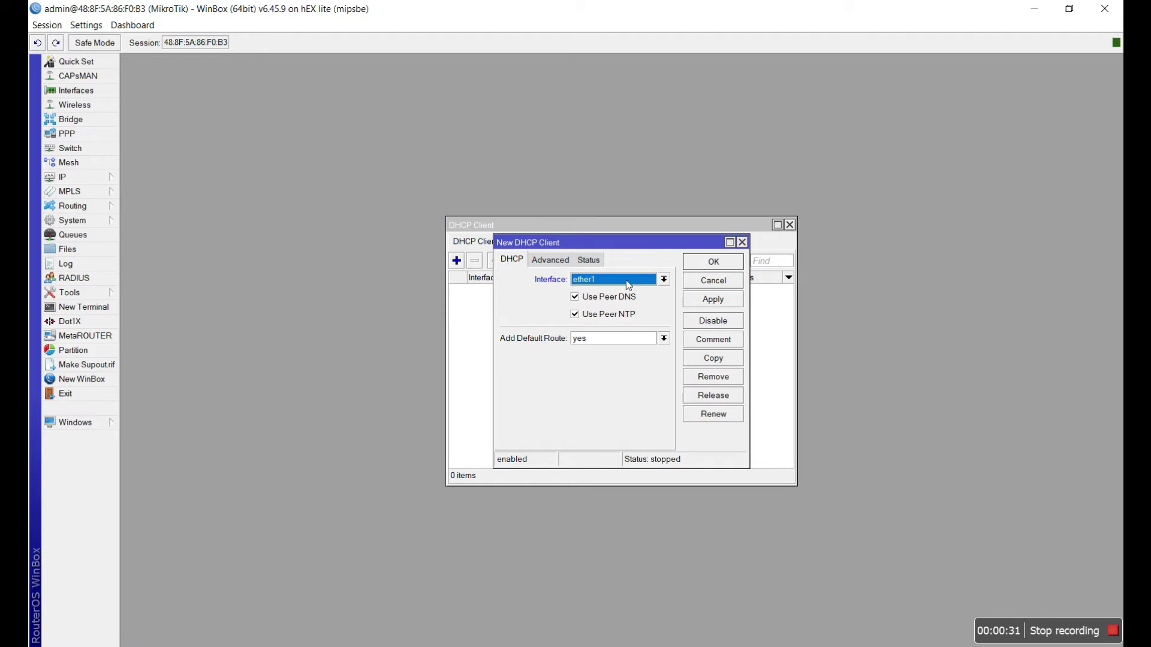
left_click(626, 279)
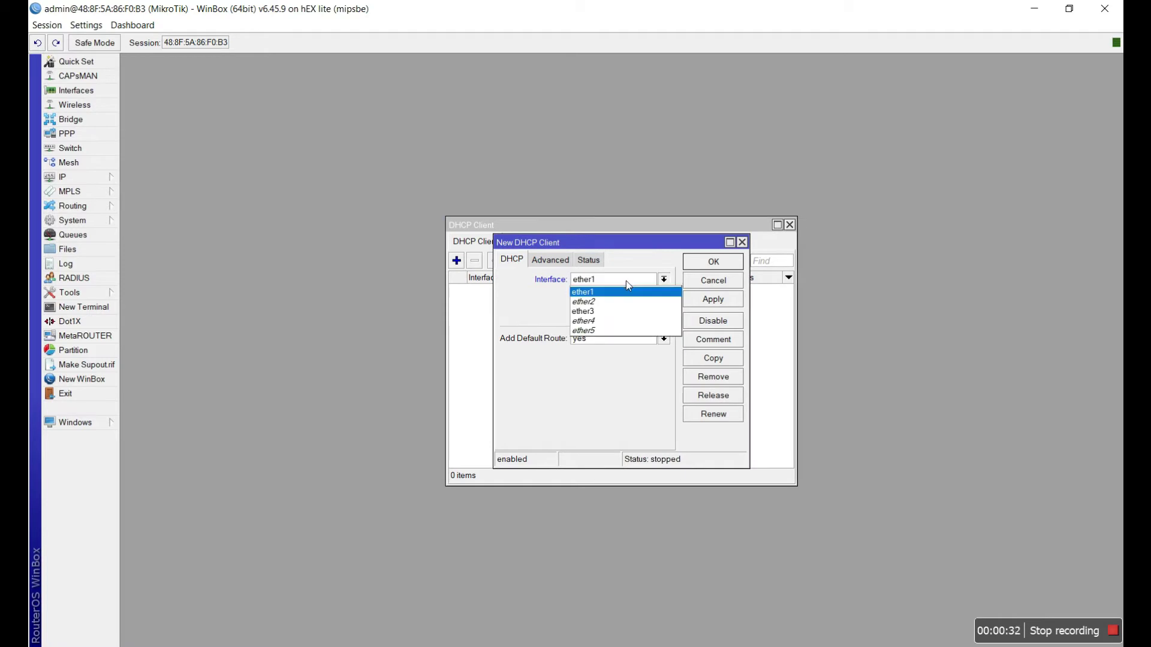
left_click(585, 293)
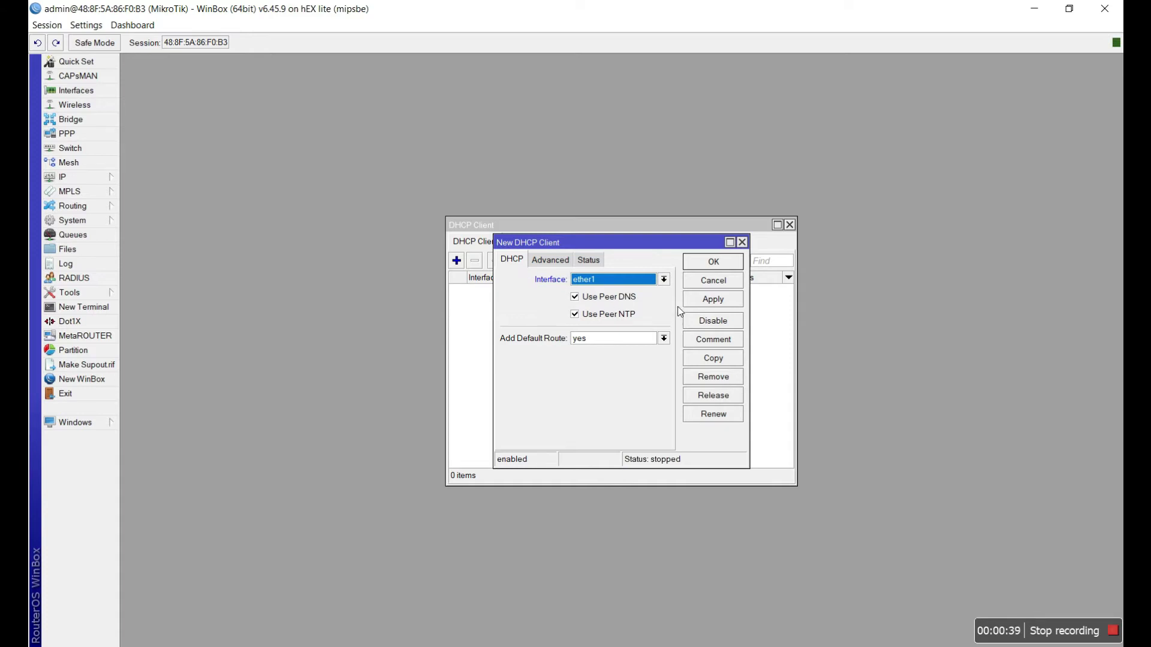
left_click(712, 299)
left_click(713, 261)
- Check the lease status of the ether1 DHCP client and view the router's IP address list
double_click(513, 292)
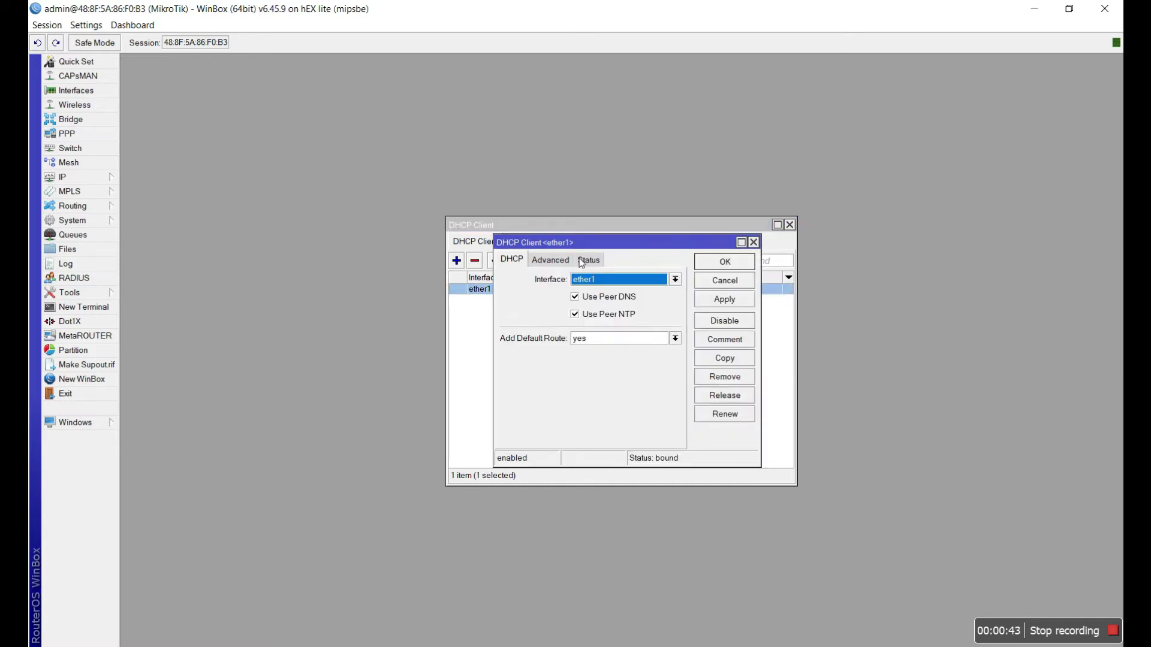
left_click(585, 260)
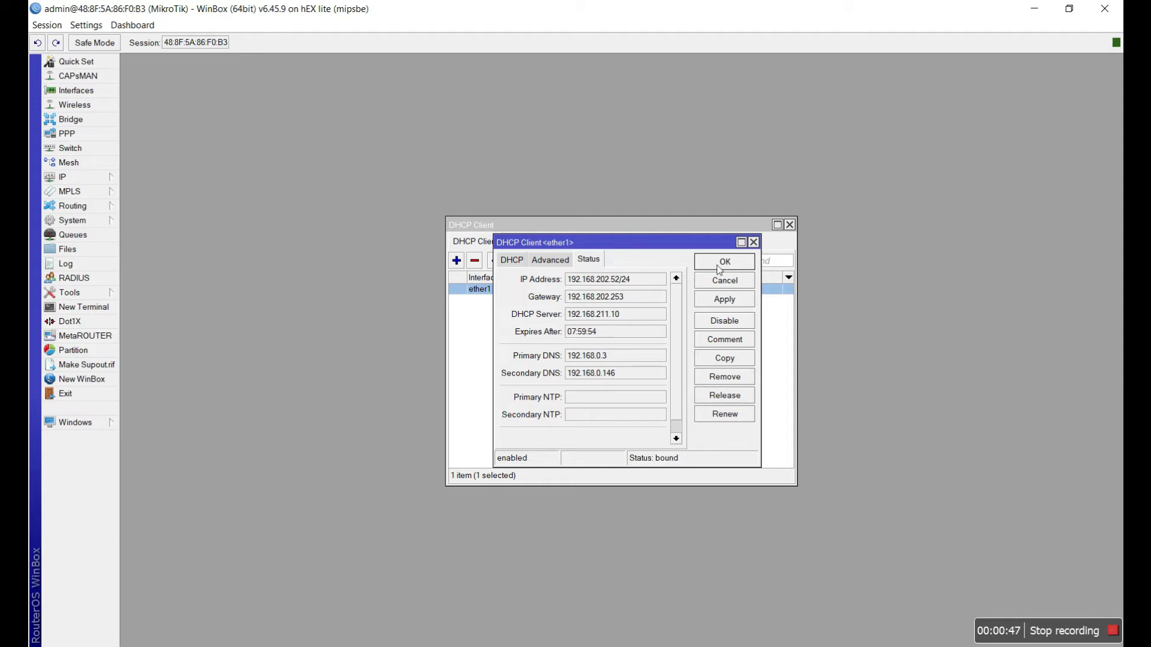
left_click(754, 242)
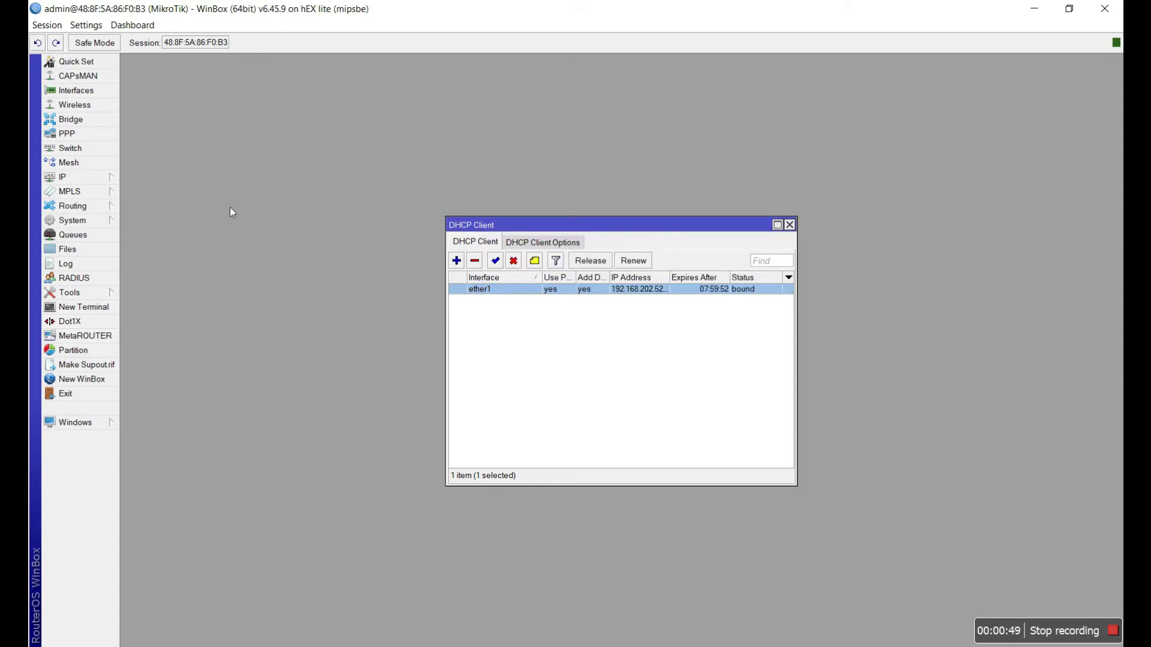
left_click(83, 181)
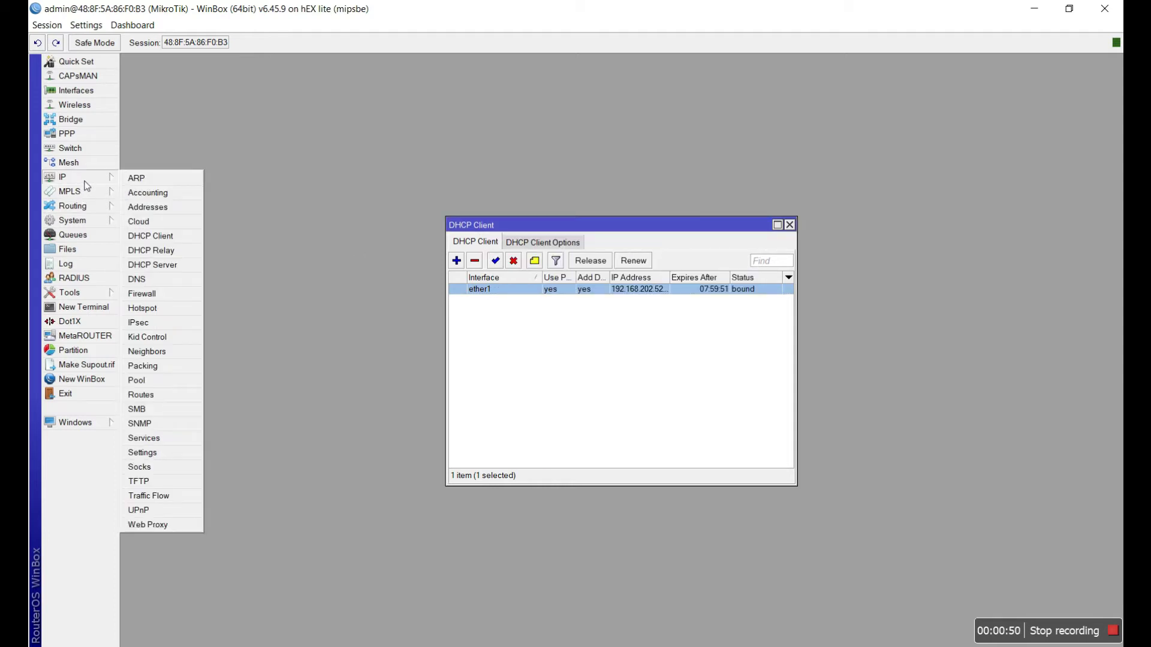
left_click(150, 208)
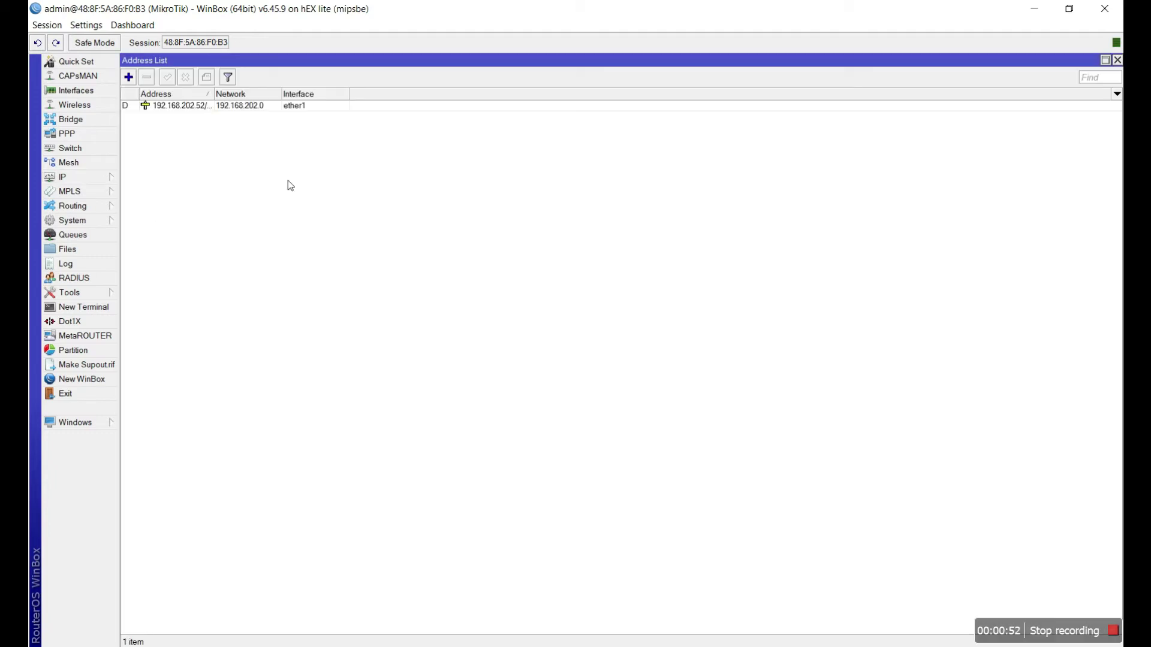
- Add the comment "WAN Interface" to interface ether1
left_click(84, 91)
left_click(178, 310)
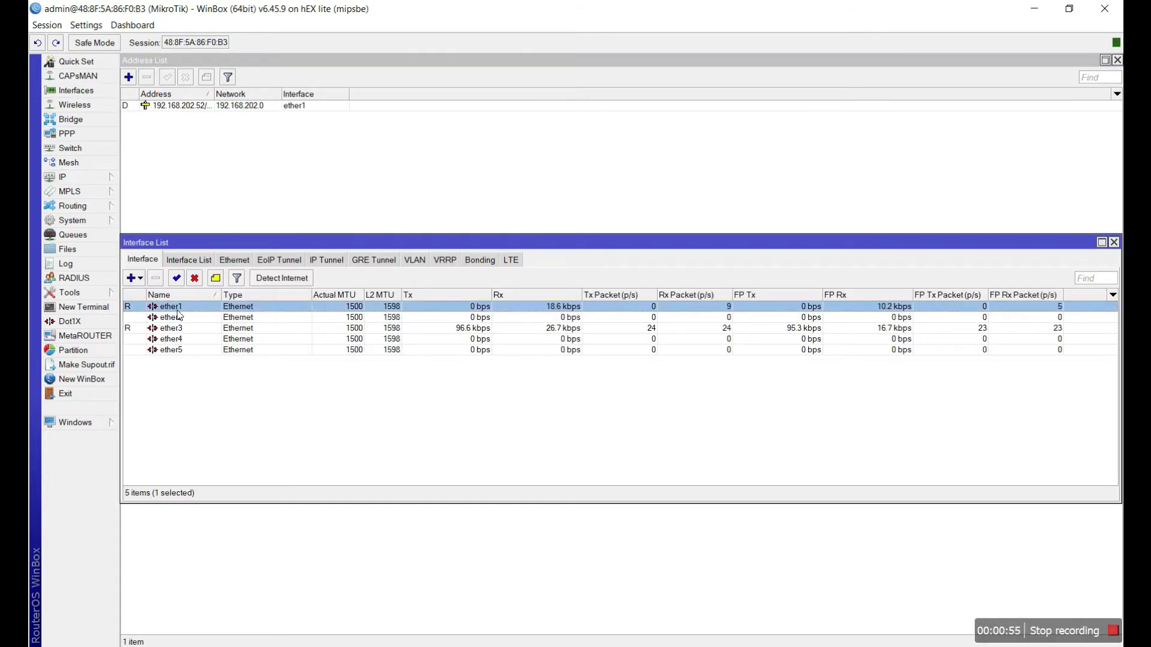
right_click(177, 311)
left_click(219, 282)
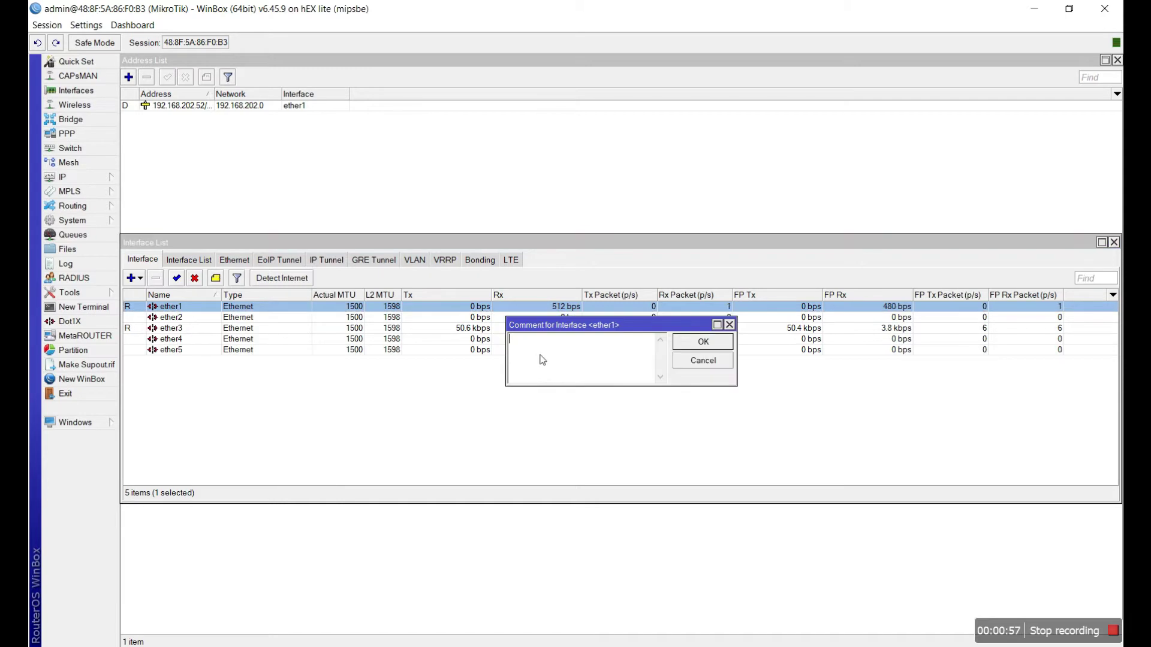
type("WAN Interface")
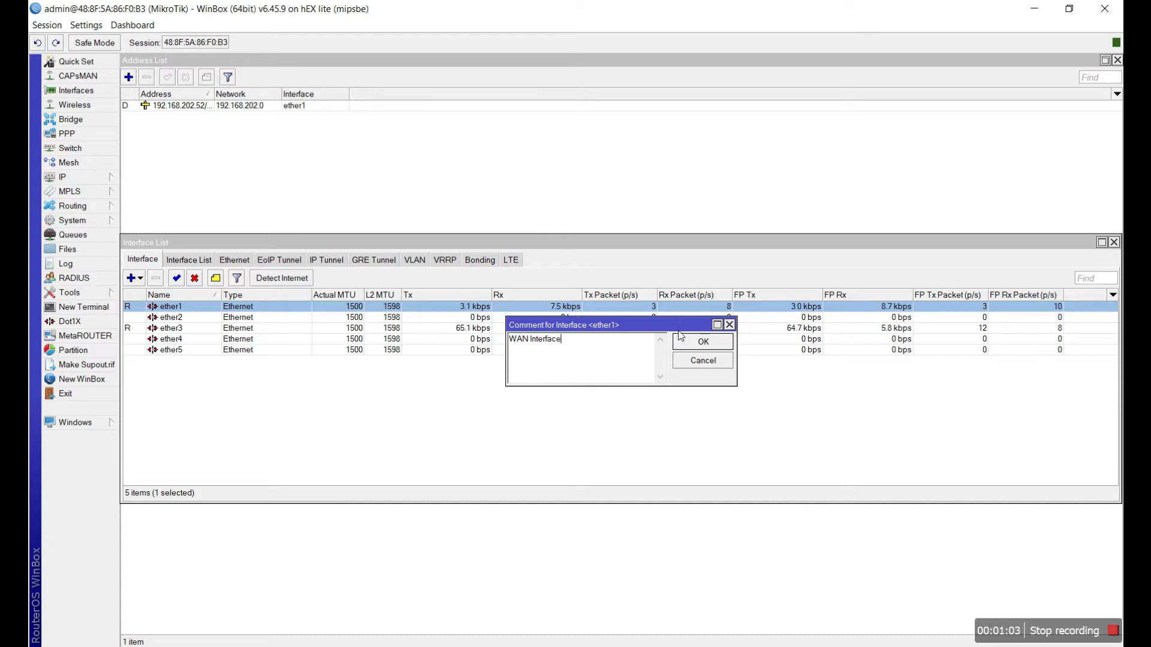
left_click(714, 340)
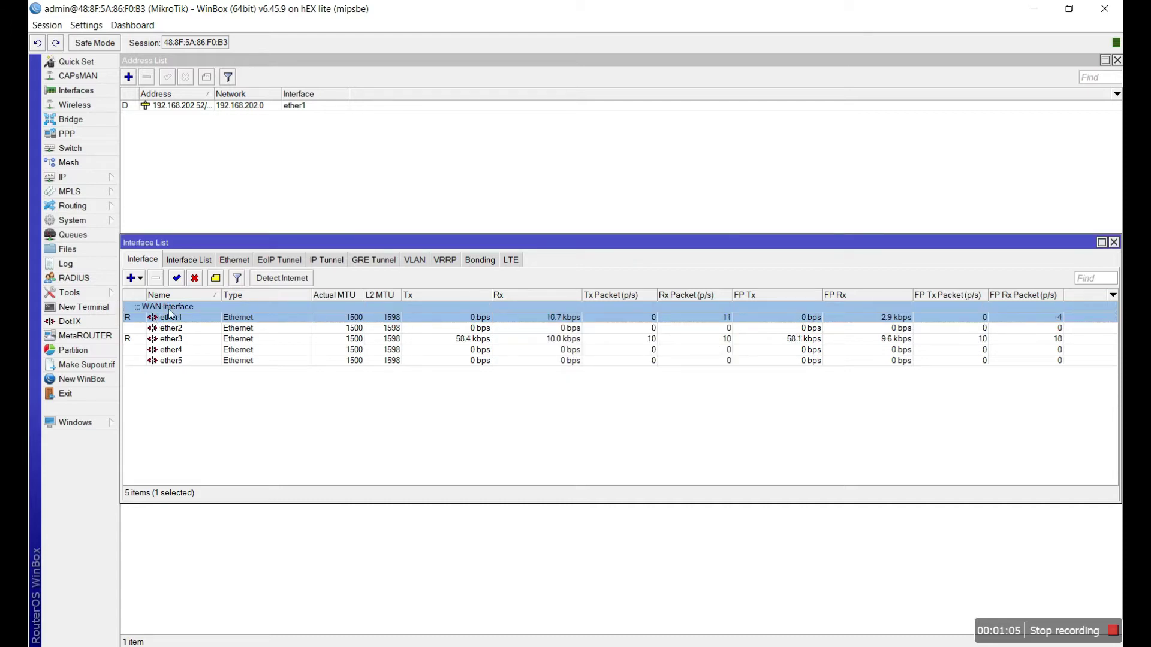
- Create a new bridge interface named "LAN Ports" with the remaining settings at their defaults
left_click(174, 331)
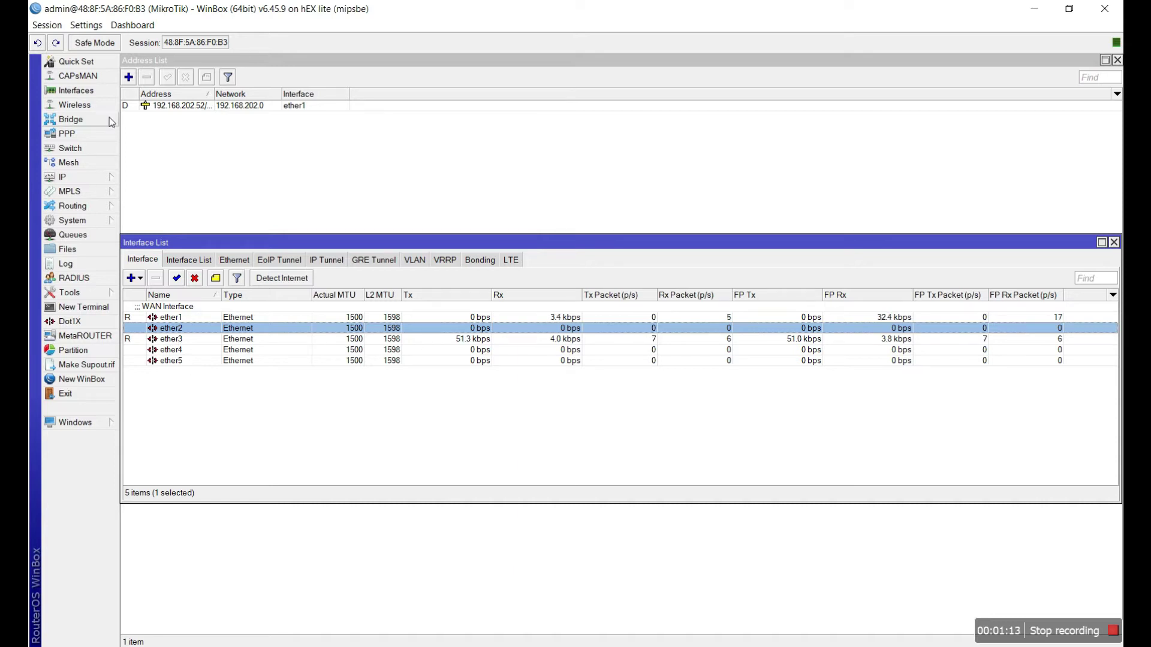
left_click(90, 123)
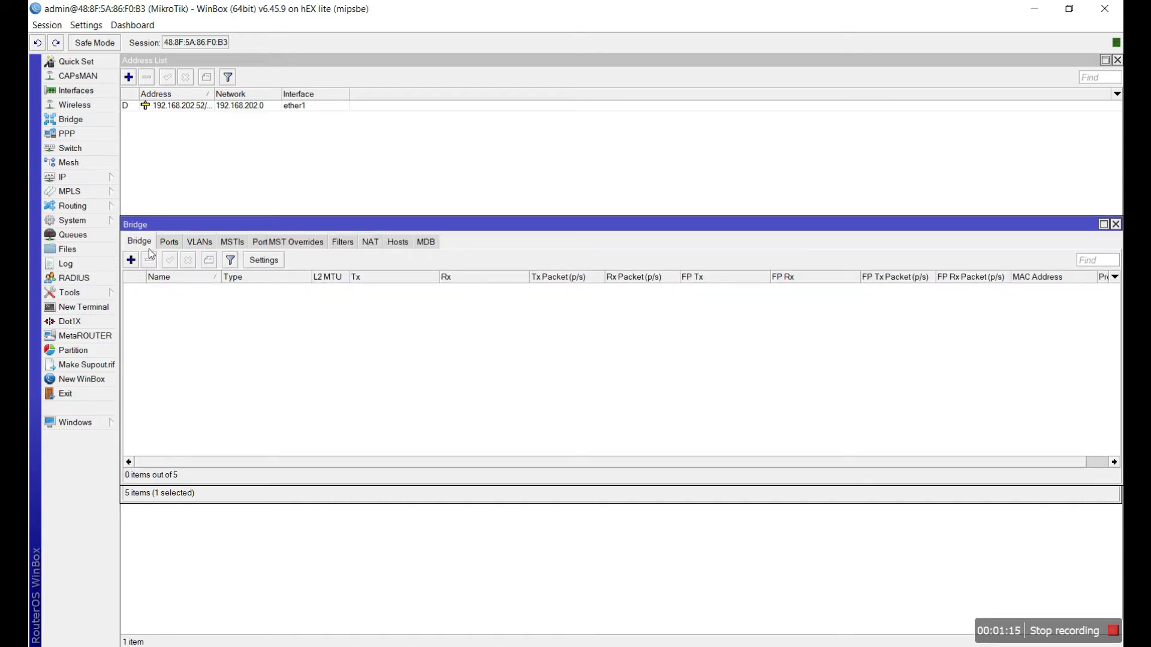
left_click(133, 261)
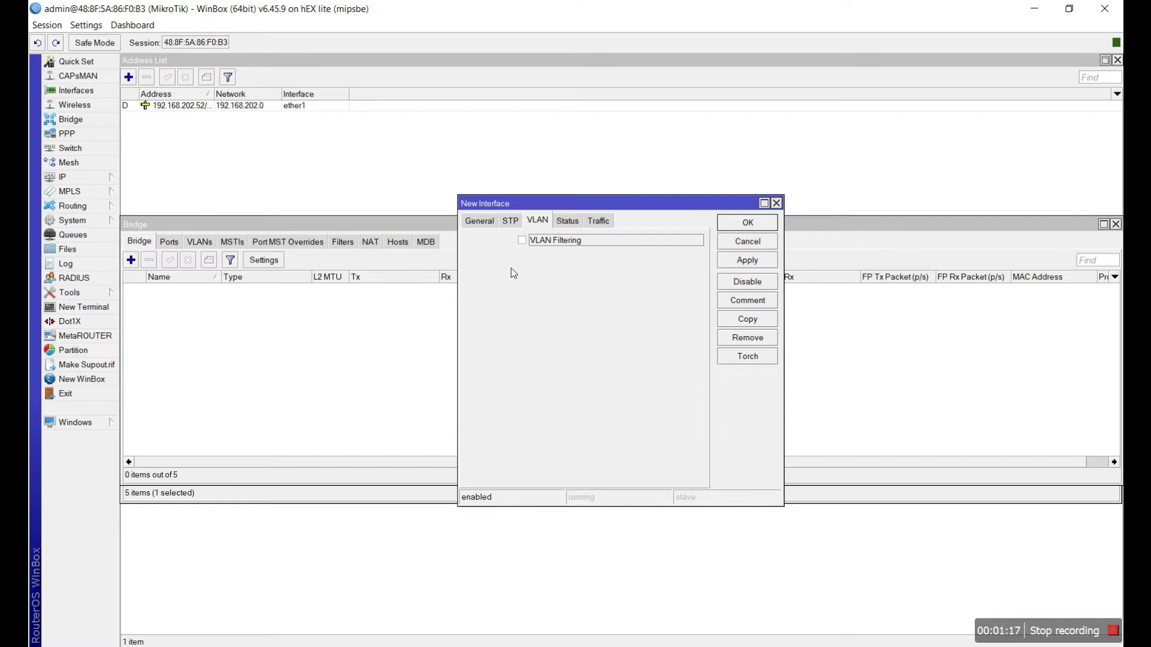
left_click(483, 225)
double_click(594, 244)
type("LA")
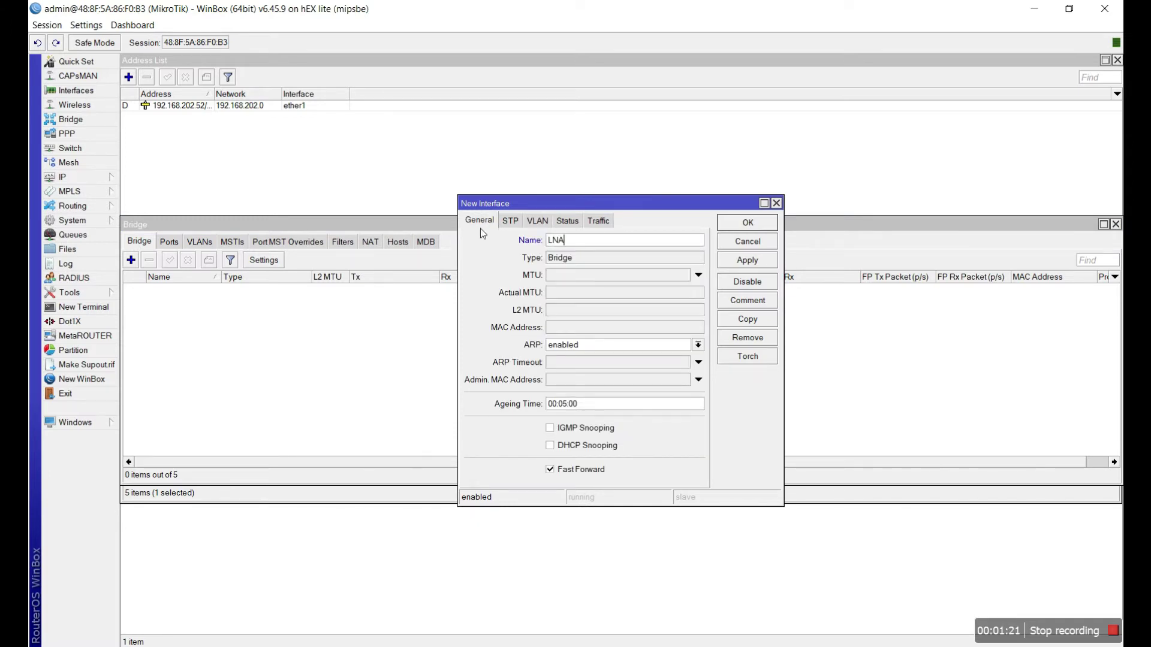
type("N Ports")
left_click(741, 263)
left_click(746, 224)
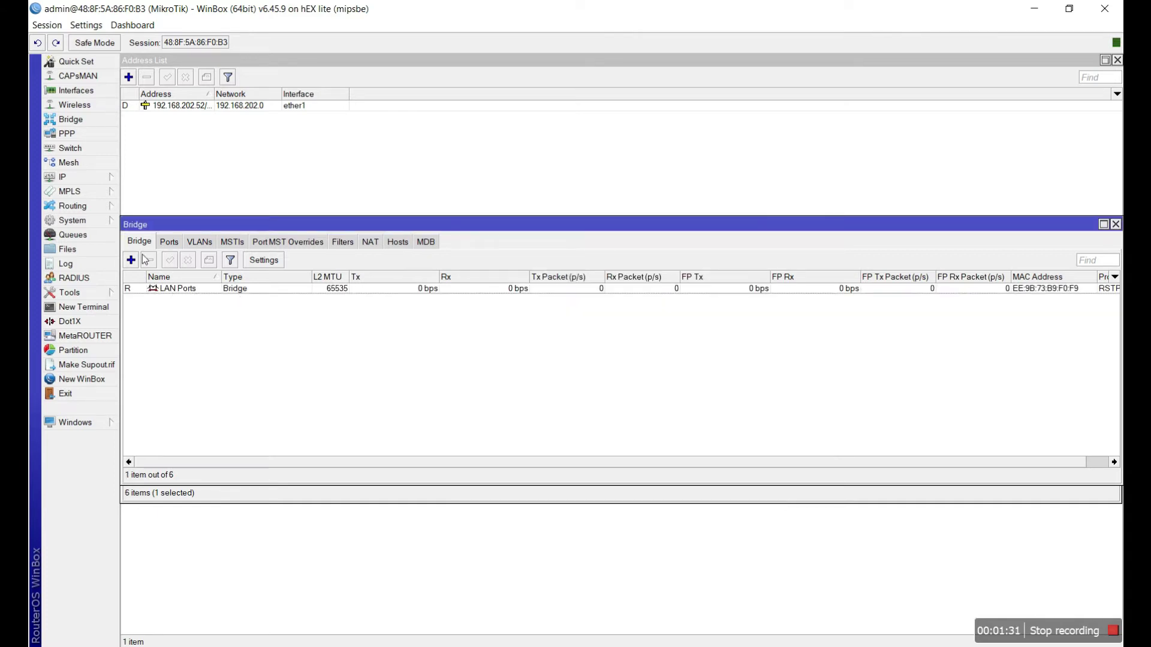
- Examine the Ethernet and loop protect settings of interface ether2
left_click(76, 91)
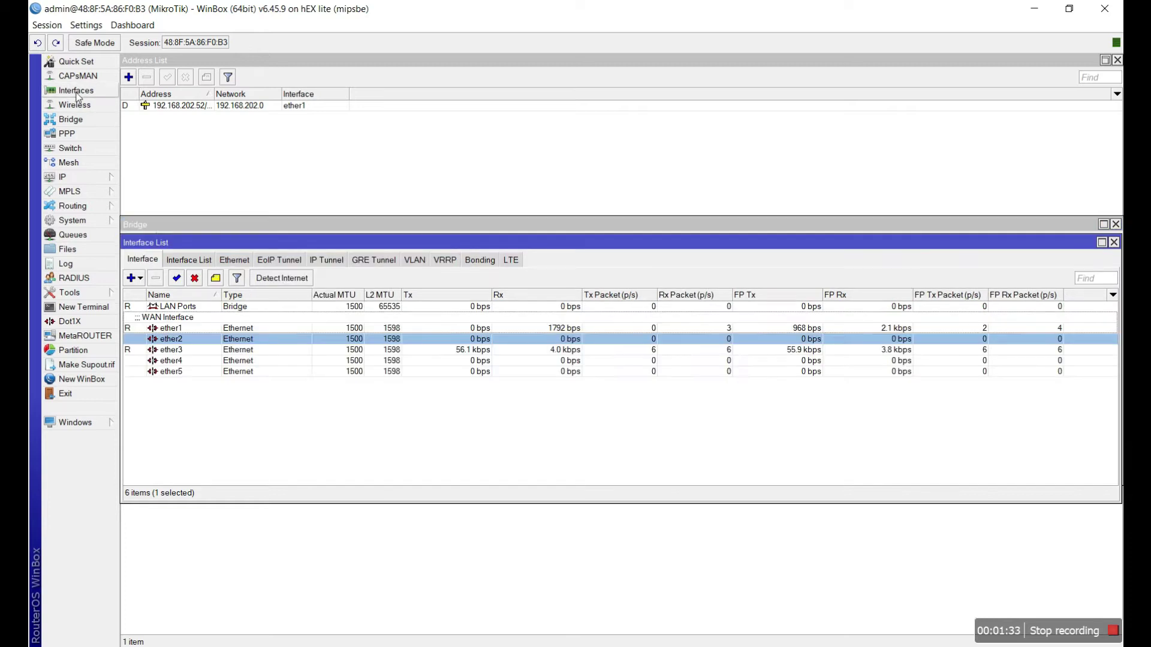
double_click(173, 339)
left_click(488, 215)
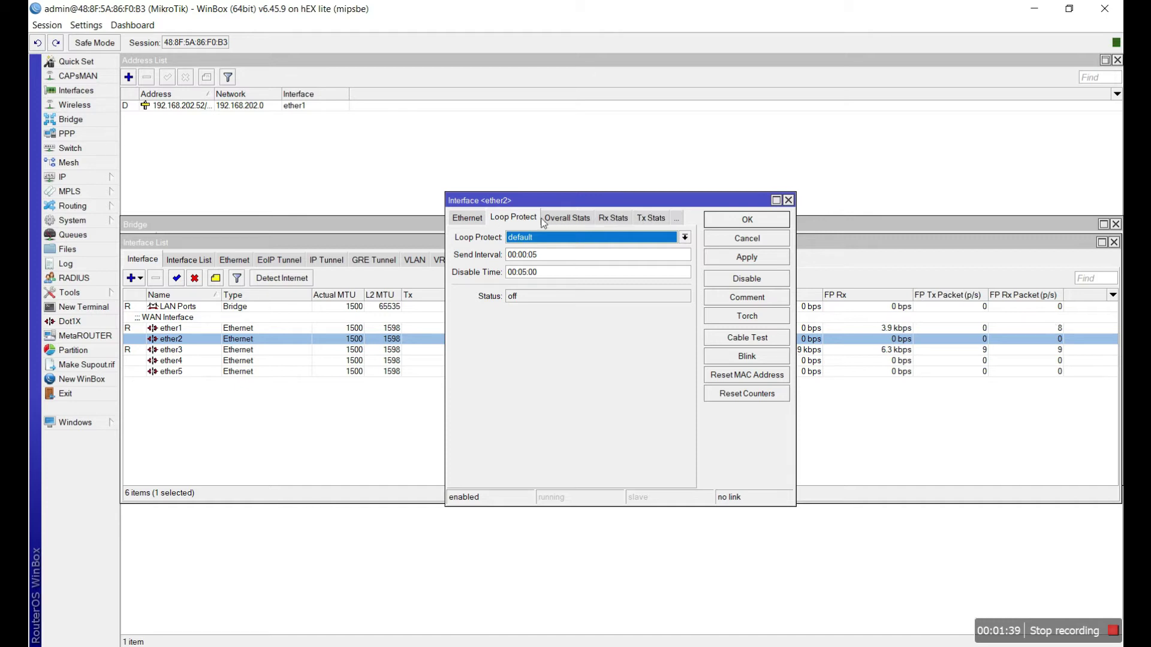
left_click(466, 222)
left_click(468, 218)
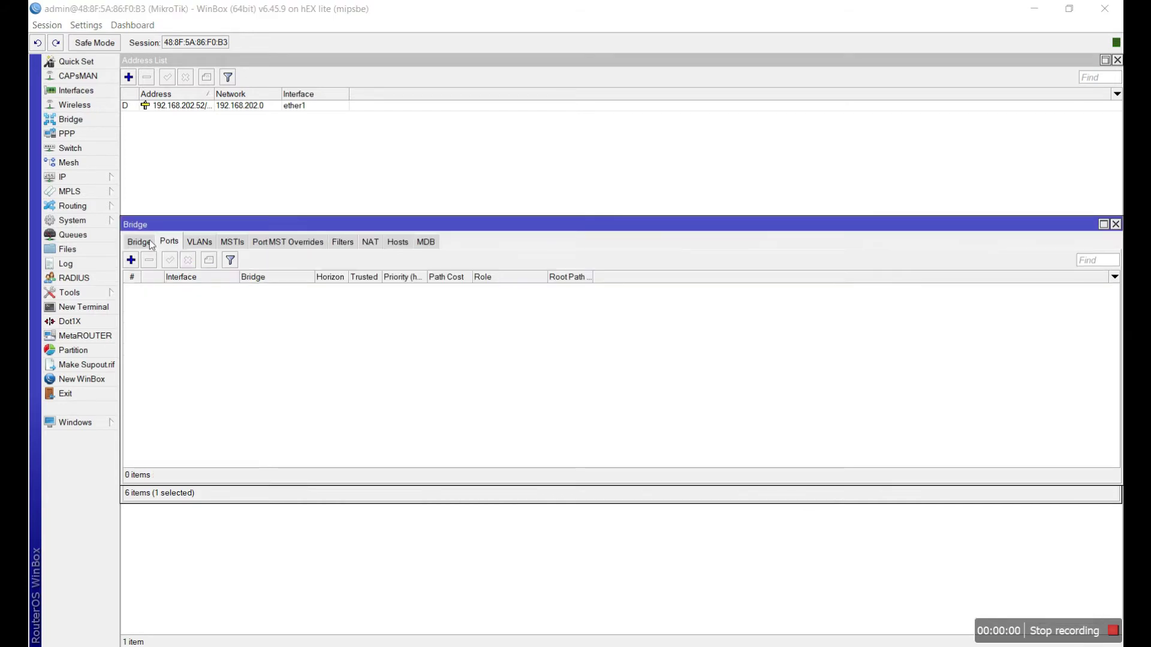
- Add interface ether2 as a port of the LAN Ports bridge
left_click(147, 243)
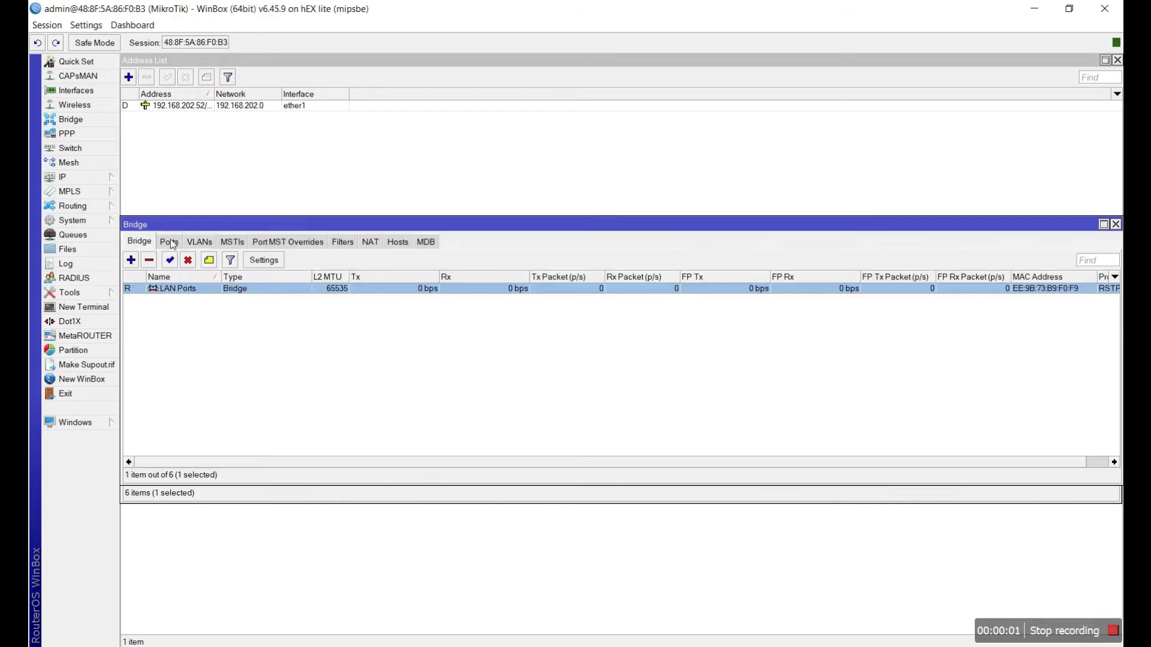
left_click(174, 242)
left_click(131, 260)
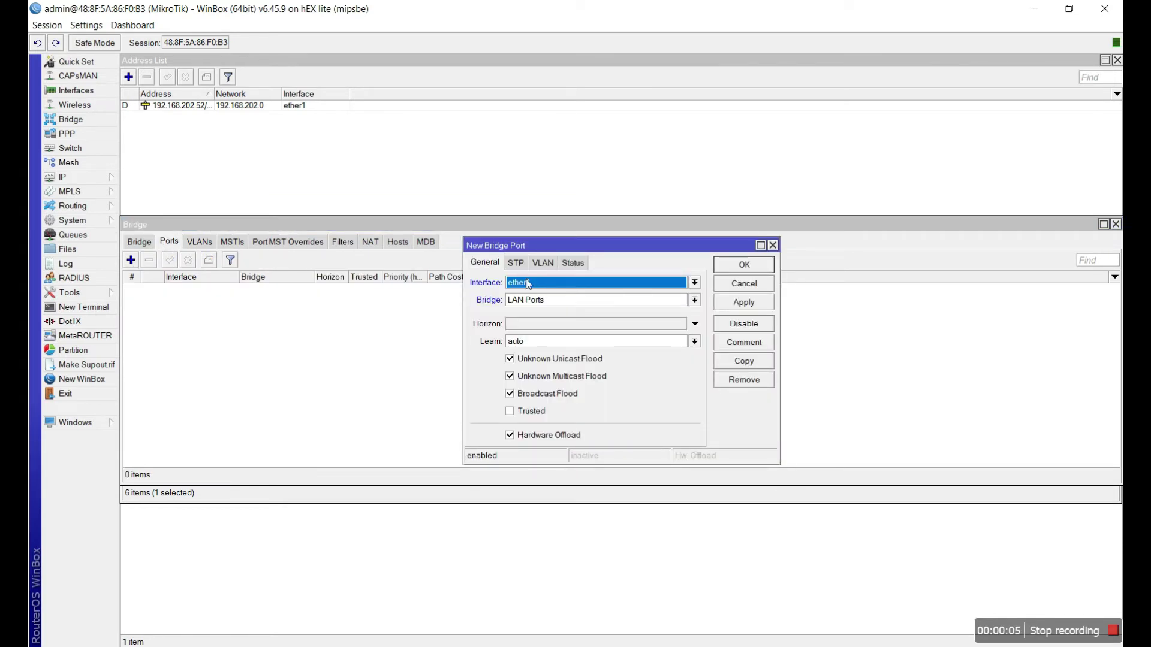
left_click(637, 286)
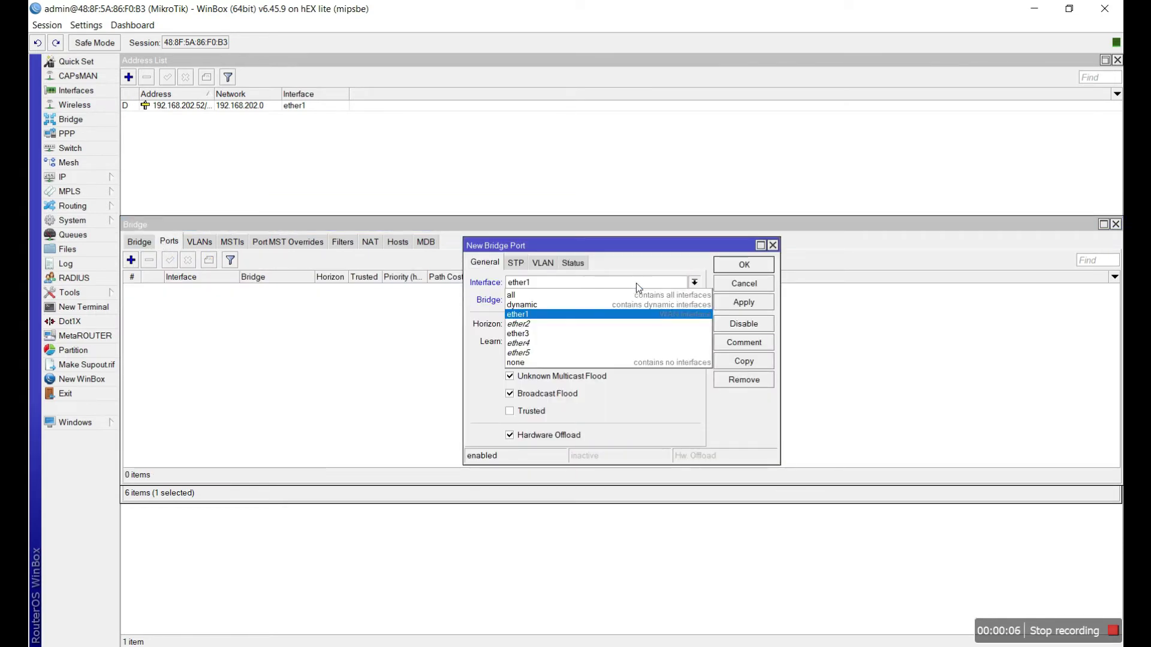
left_click(609, 326)
left_click(564, 300)
left_click(556, 310)
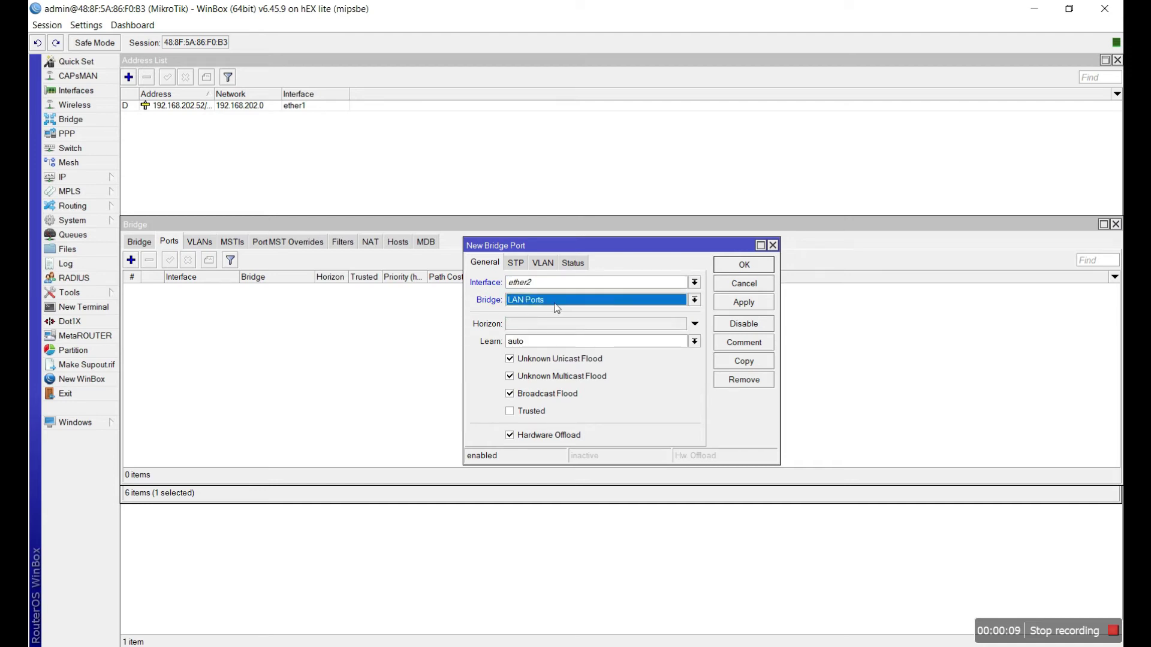
left_click(742, 303)
left_click(743, 265)
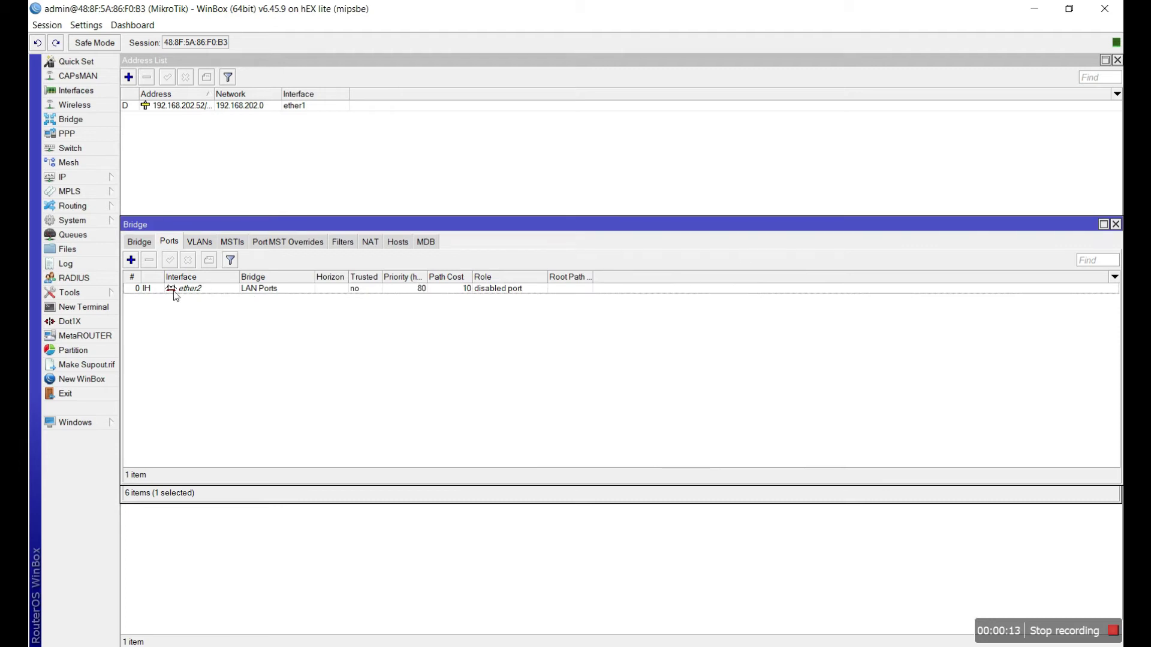
- Add interface ether3 as a port of the LAN Ports bridge
left_click(131, 260)
left_click(557, 284)
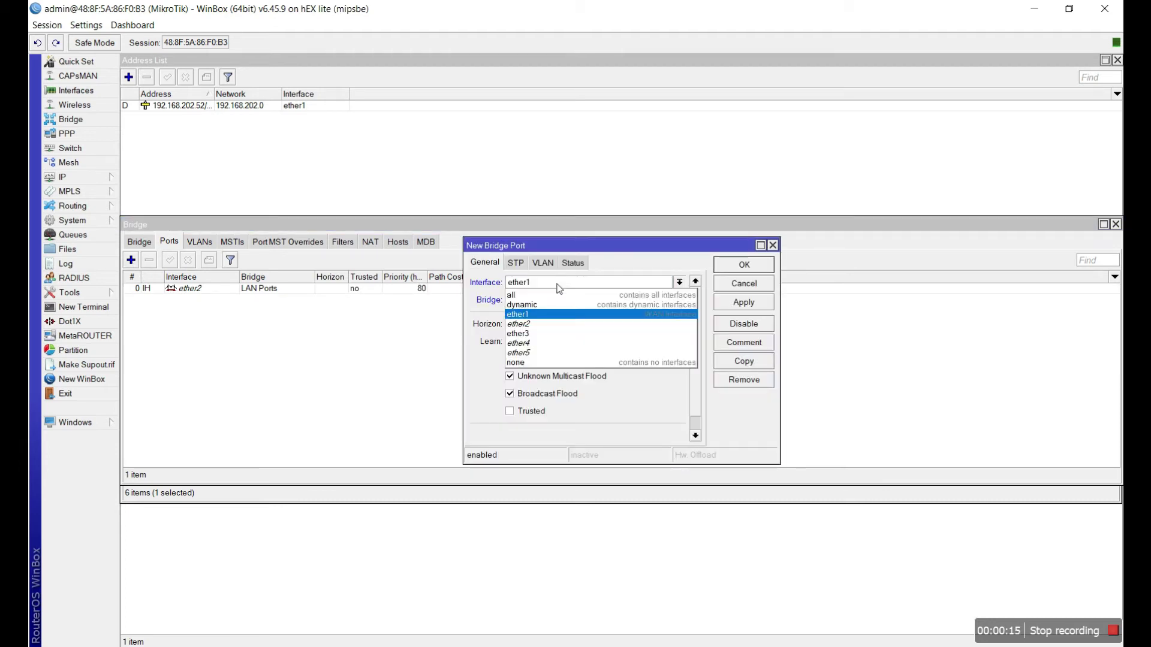
left_click(551, 335)
left_click(742, 303)
left_click(743, 265)
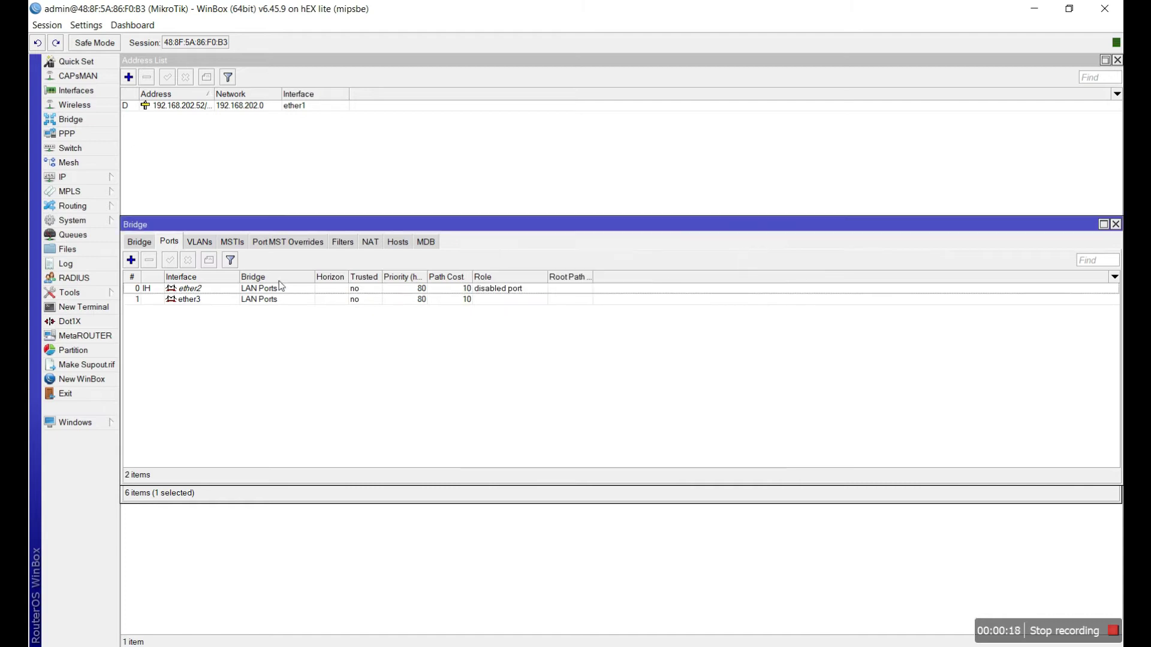
- Start another bridge port and reconnect to the router once the session drops
left_click(131, 260)
left_click(621, 287)
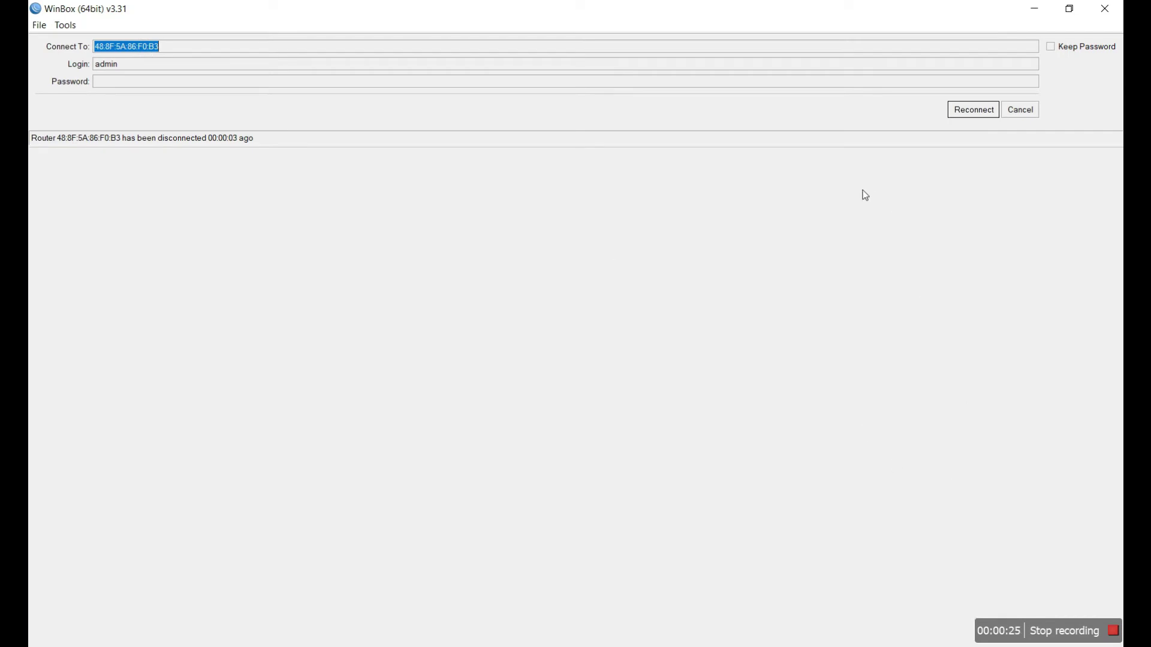
left_click(977, 110)
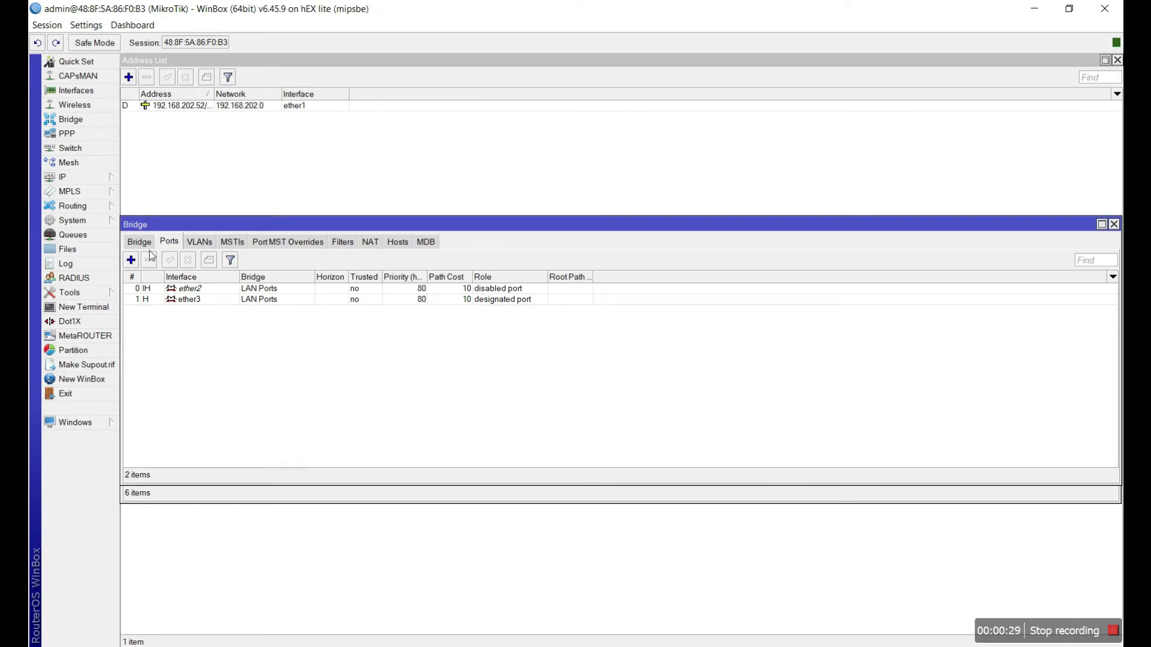
- Add interface ether4 as a port of the LAN Ports bridge
left_click(132, 261)
left_click(612, 281)
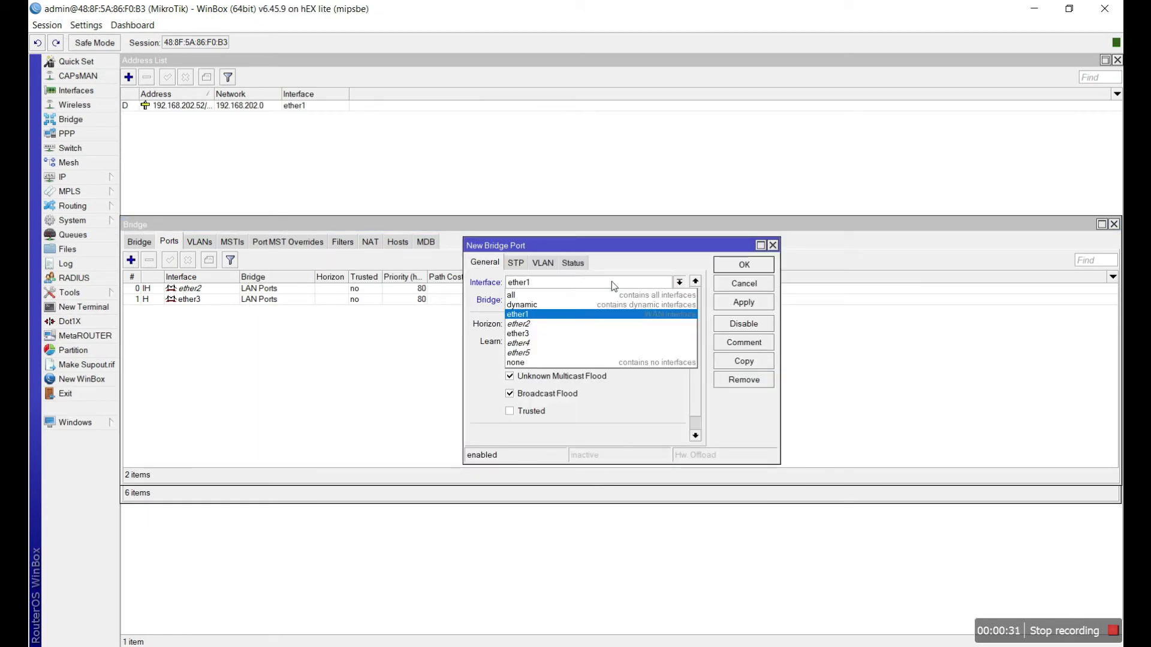
left_click(593, 343)
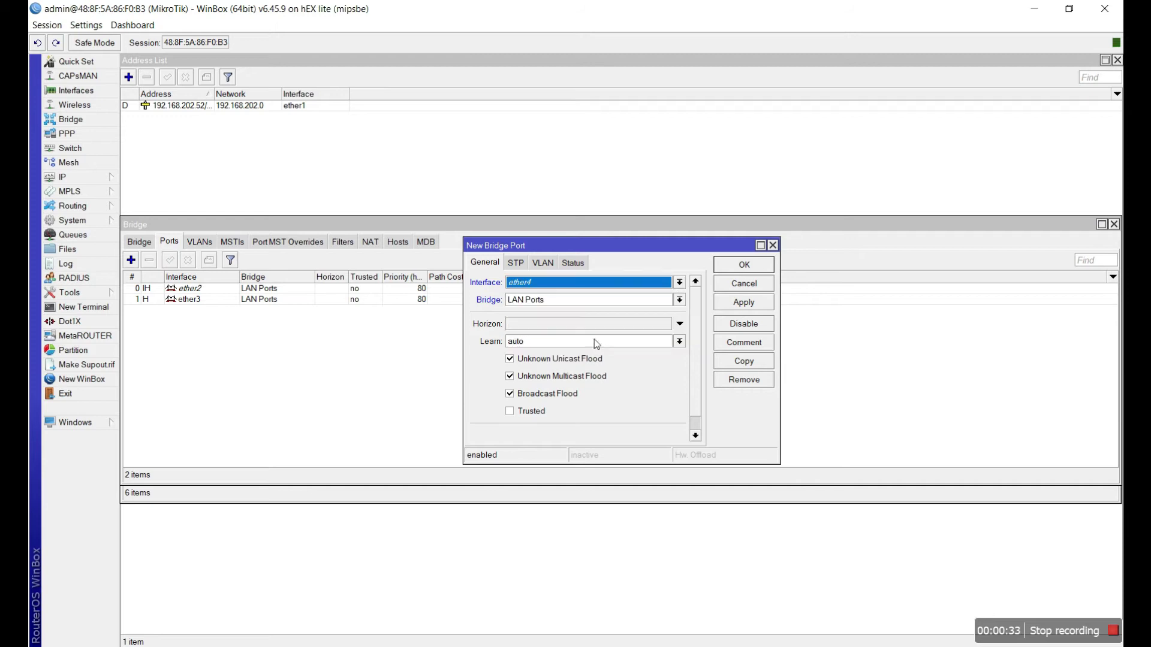
left_click(727, 305)
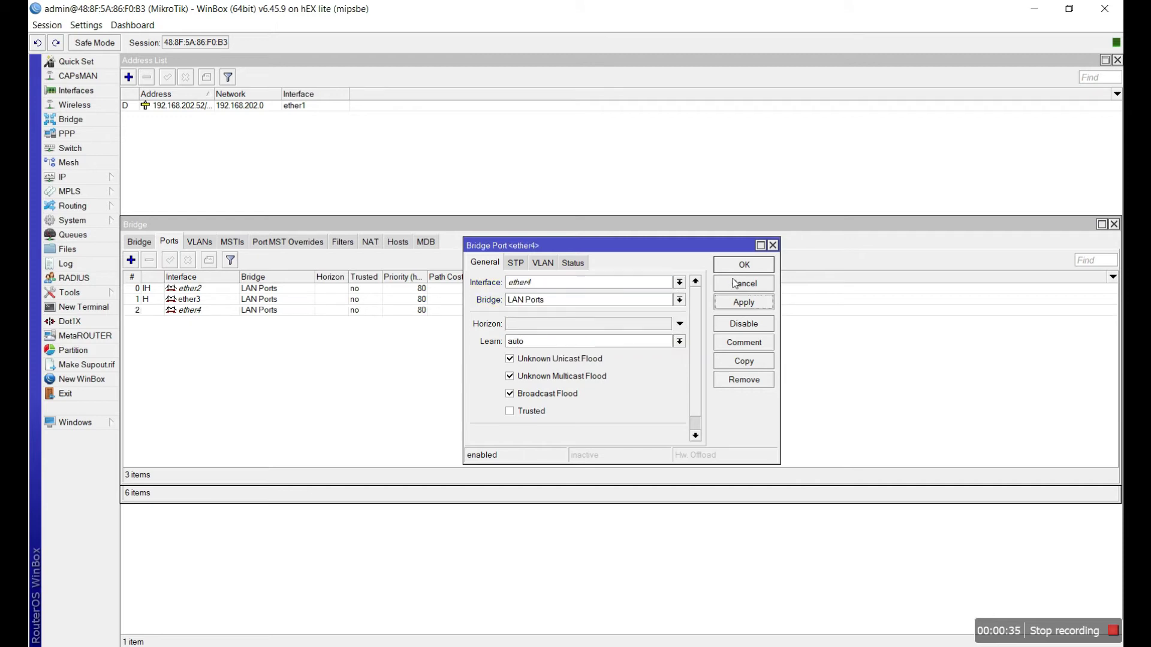
left_click(733, 267)
- Add interface ether5 as a port of the LAN Ports bridge
left_click(137, 267)
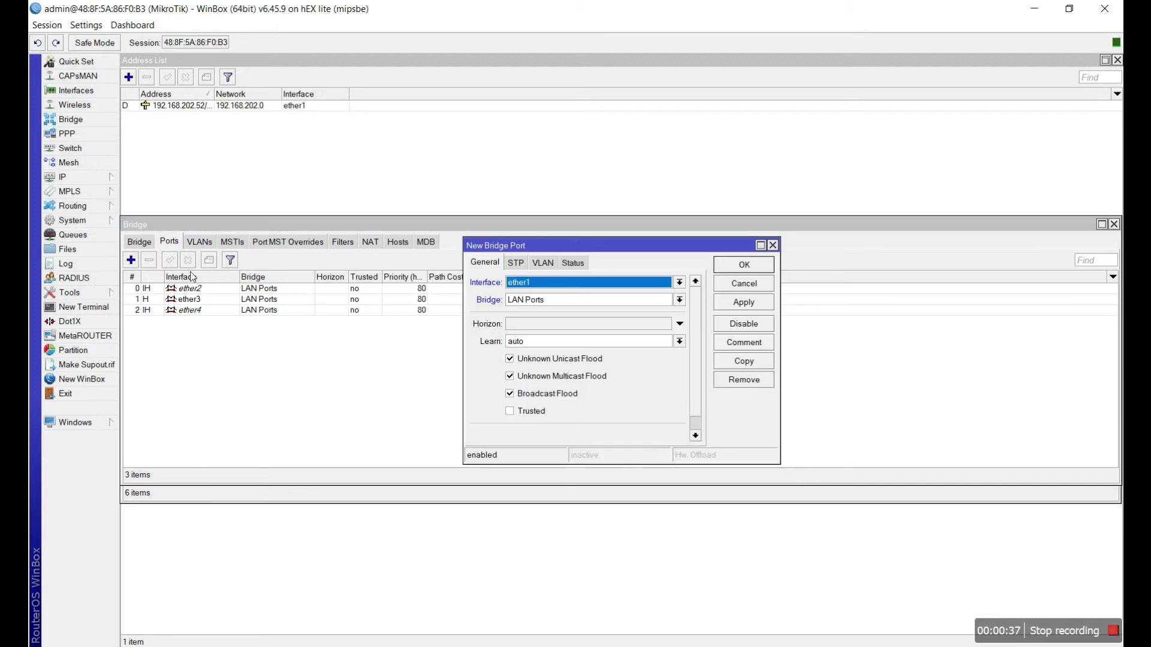
left_click(560, 283)
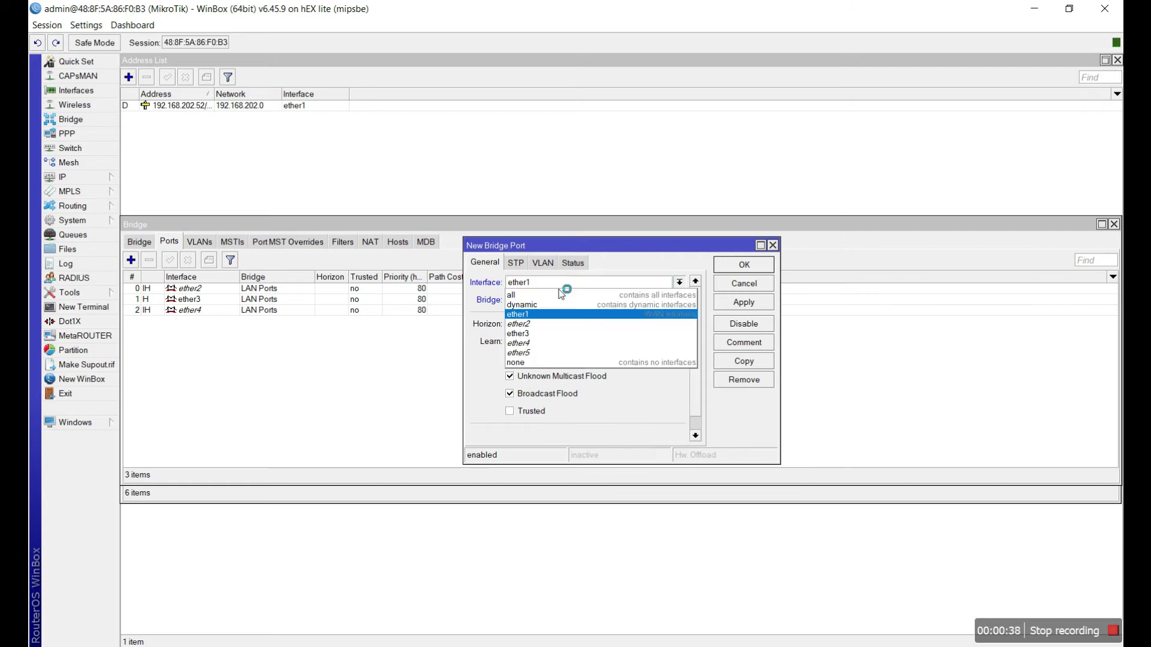
left_click(553, 353)
left_click(720, 307)
left_click(745, 265)
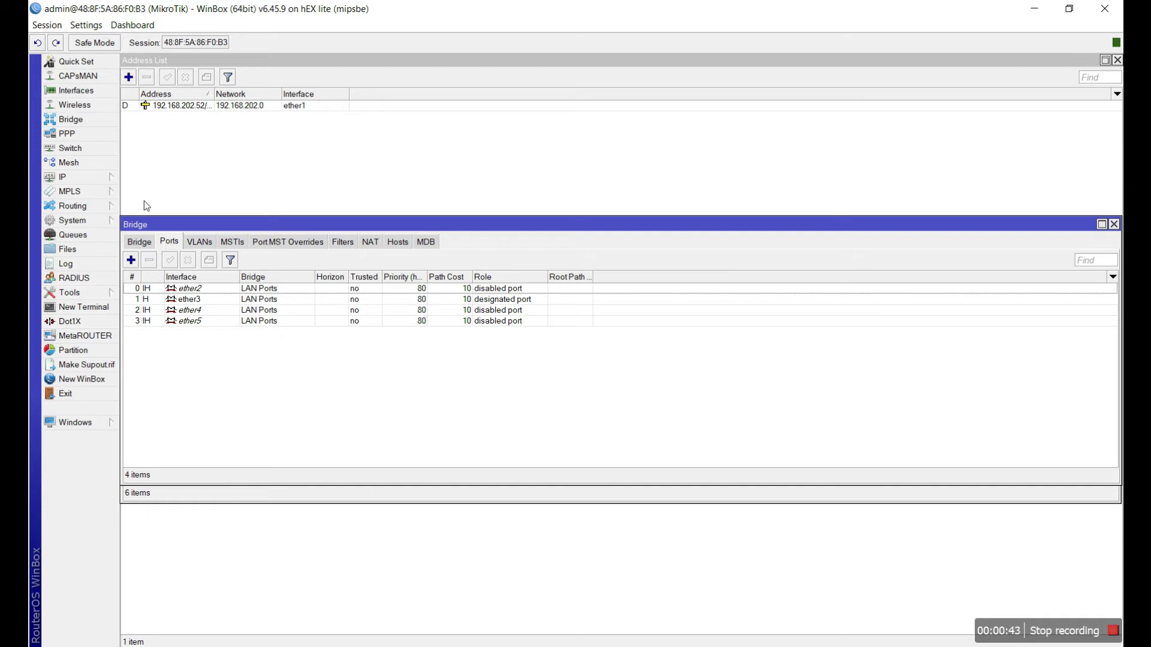
- Assign the IP address 192.168.1.1/24 to the LAN Ports bridge and check the details of the dynamic ether1 address
left_click(83, 181)
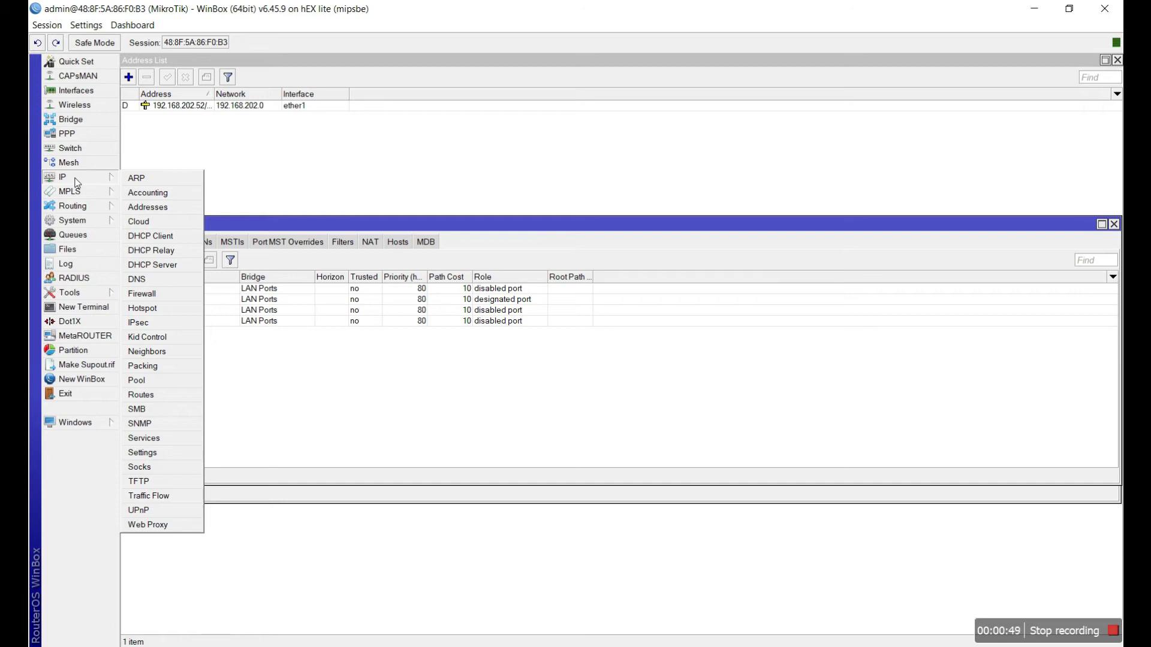
left_click(133, 207)
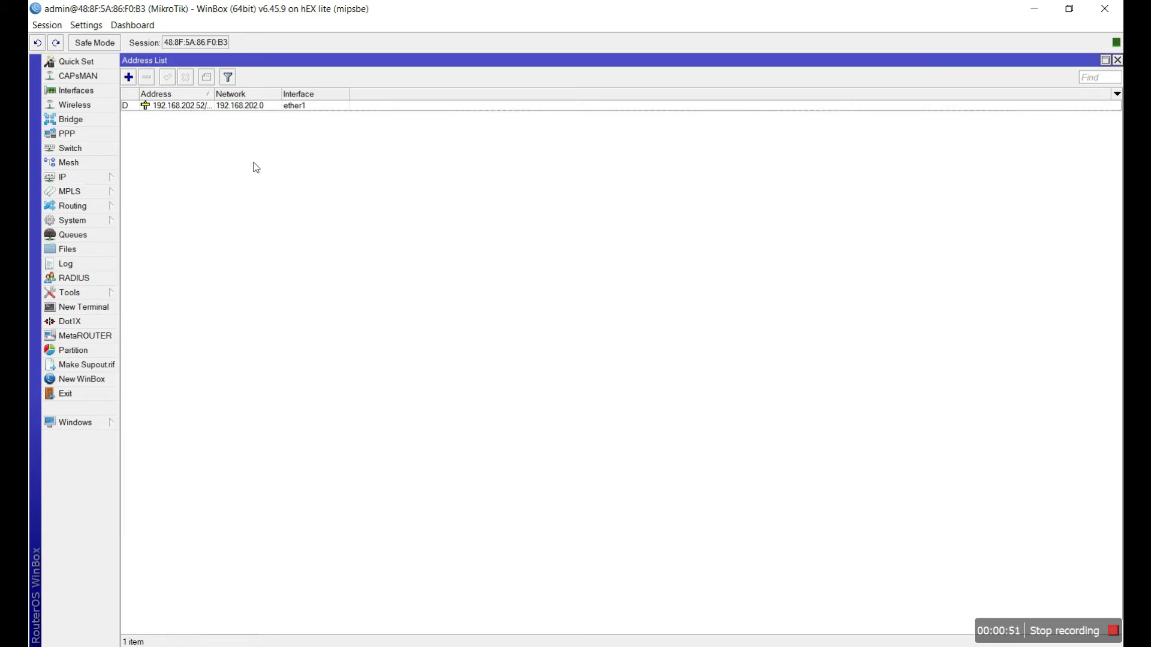
left_click(127, 79)
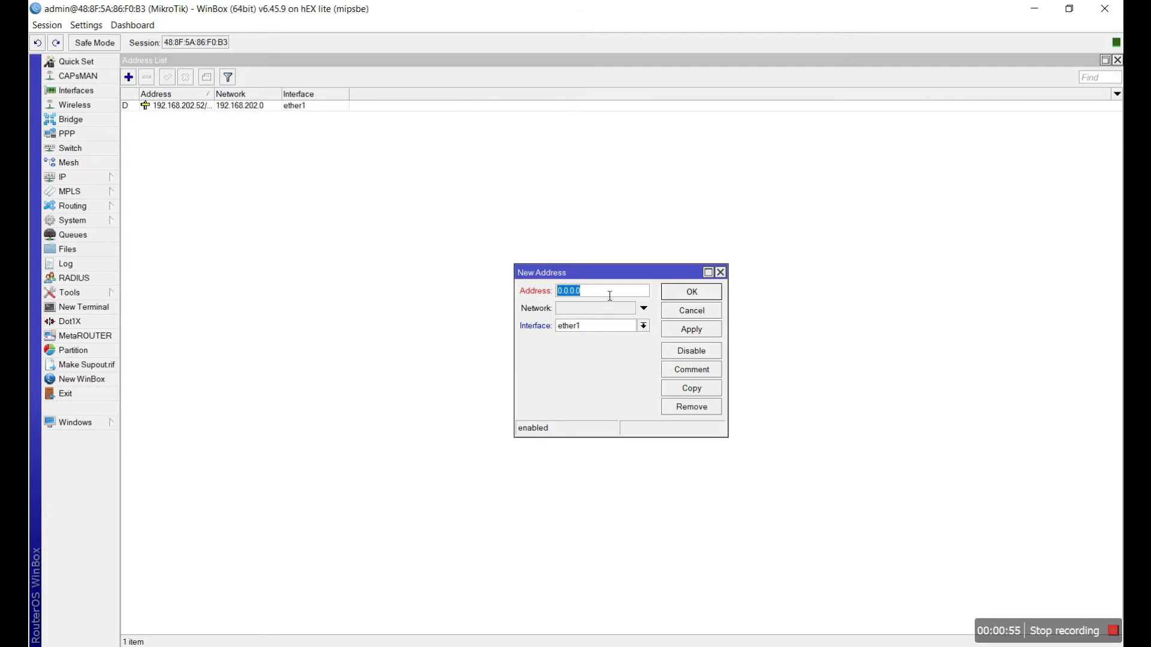
type("192.168.1.1/24")
left_click(642, 329)
left_click(626, 338)
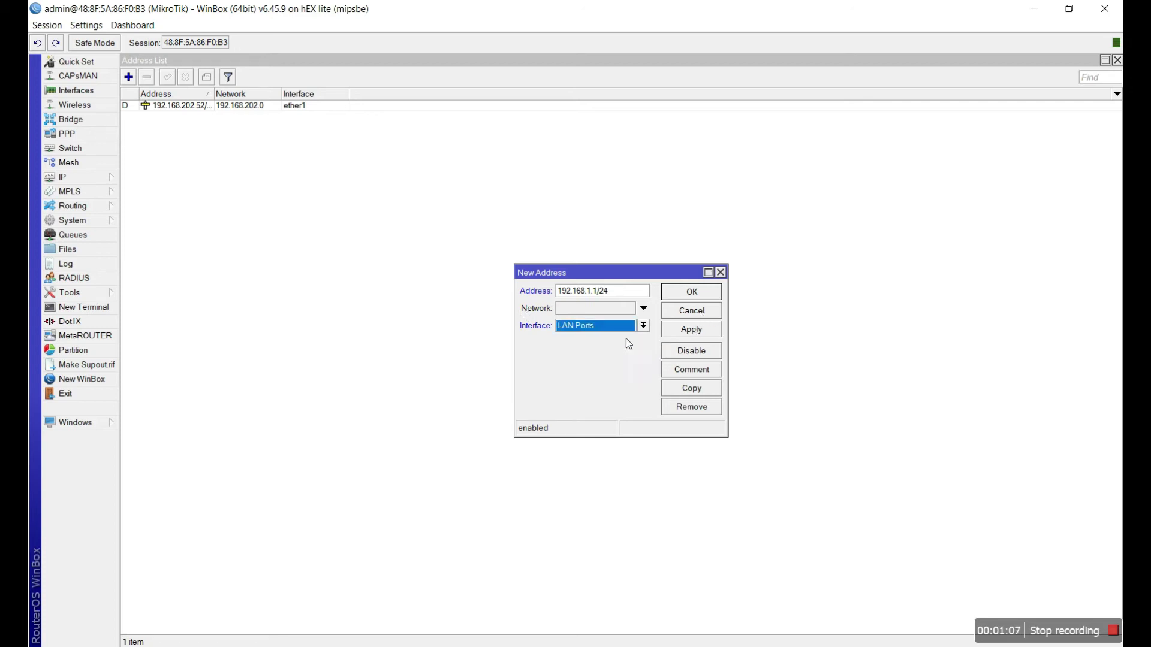
left_click(700, 331)
left_click(695, 294)
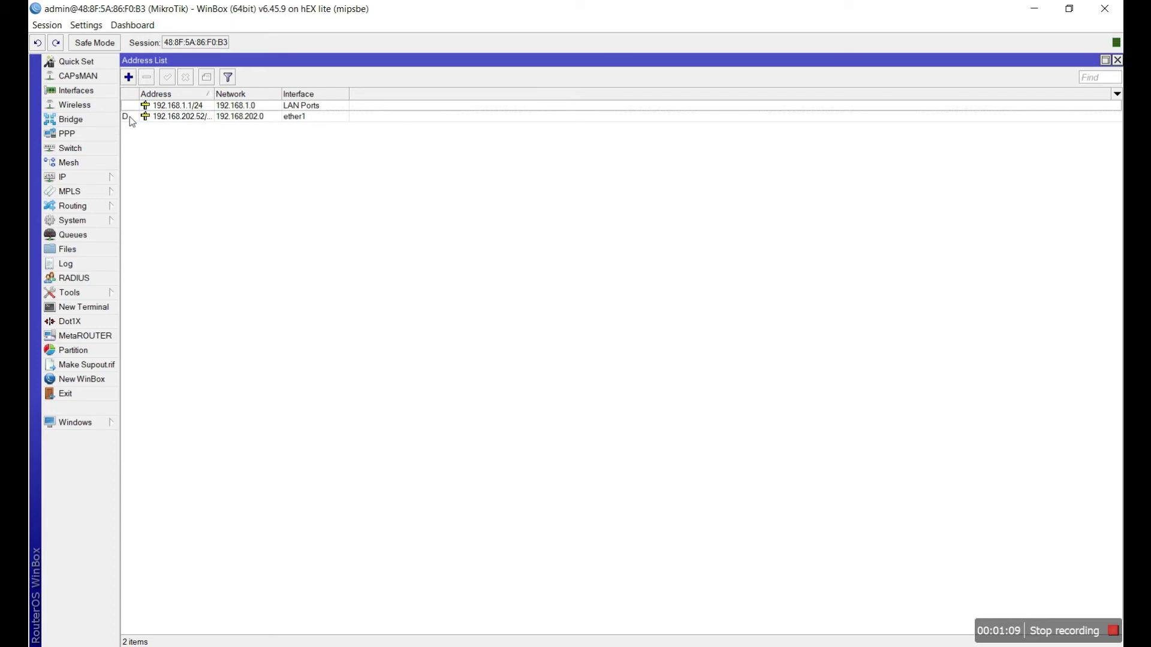
double_click(174, 119)
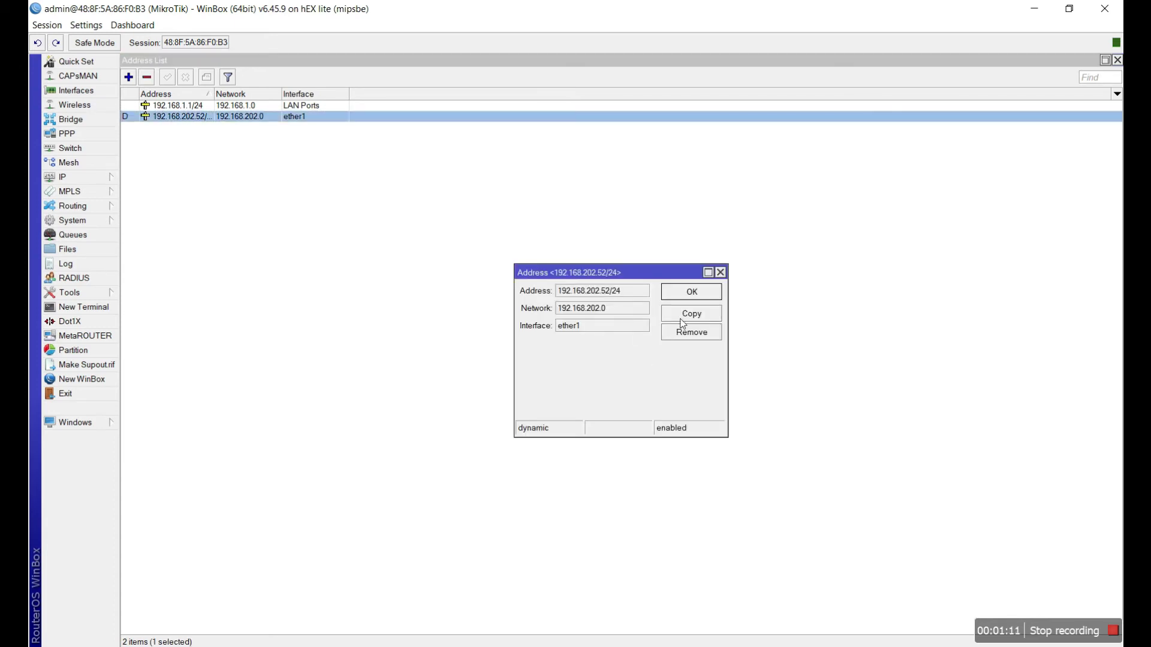
left_click(720, 272)
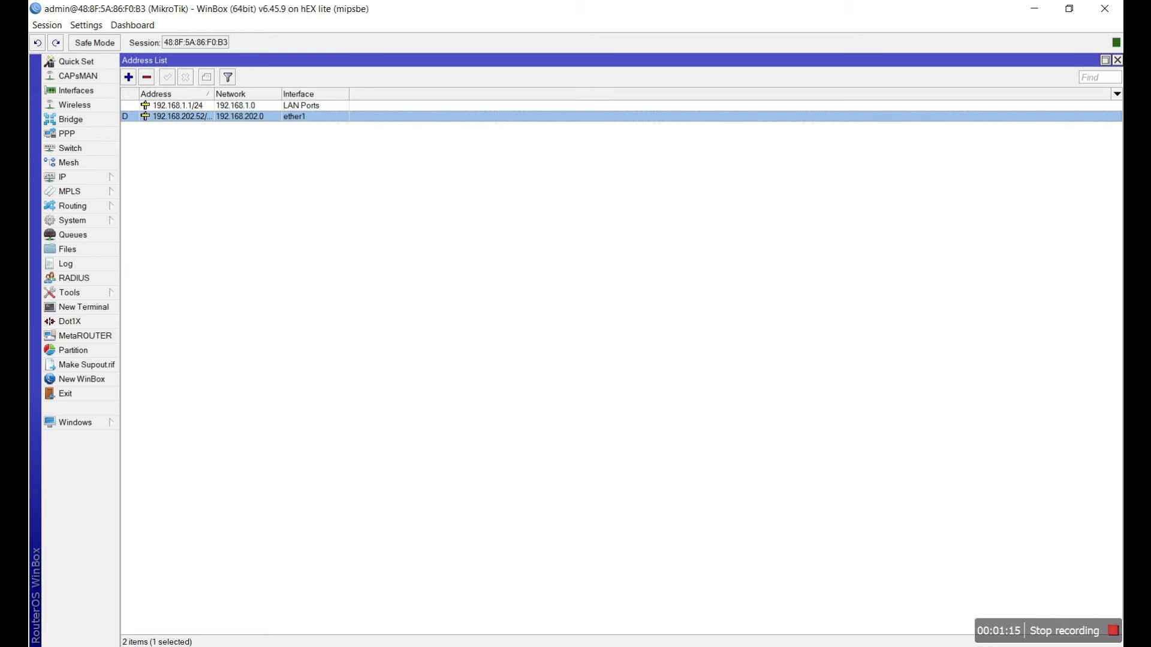
- Switch to the Windows network settings and open the IPv4 properties of the PC's Ethernet adapter
right_click(1087, 555)
left_click(1050, 593)
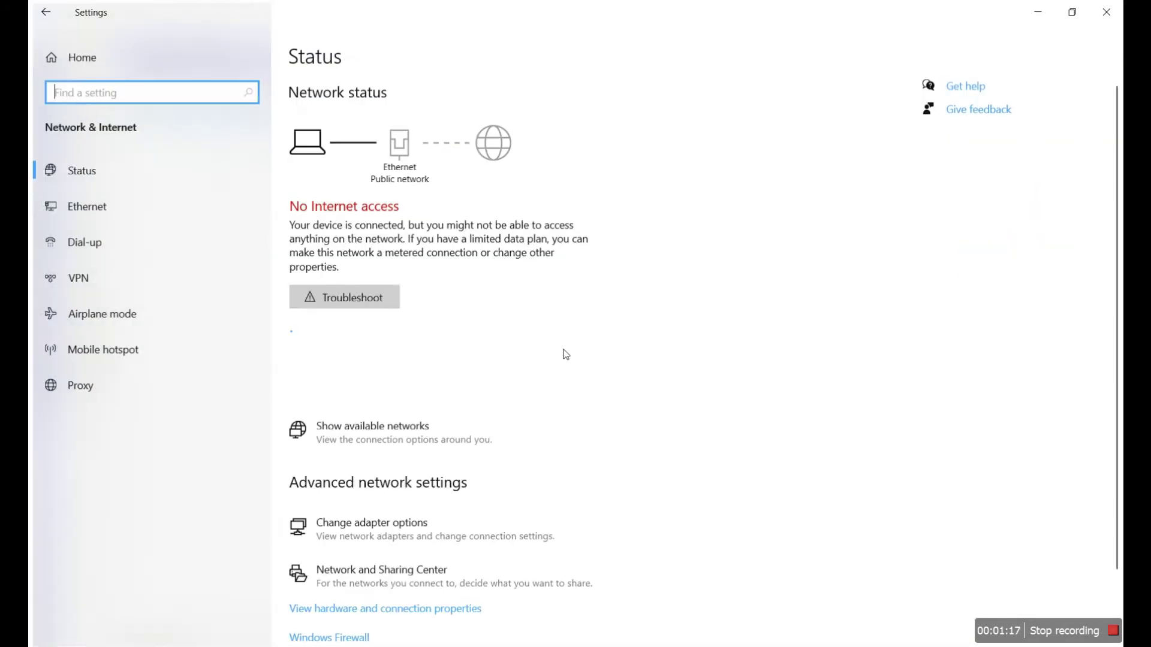
left_click(123, 217)
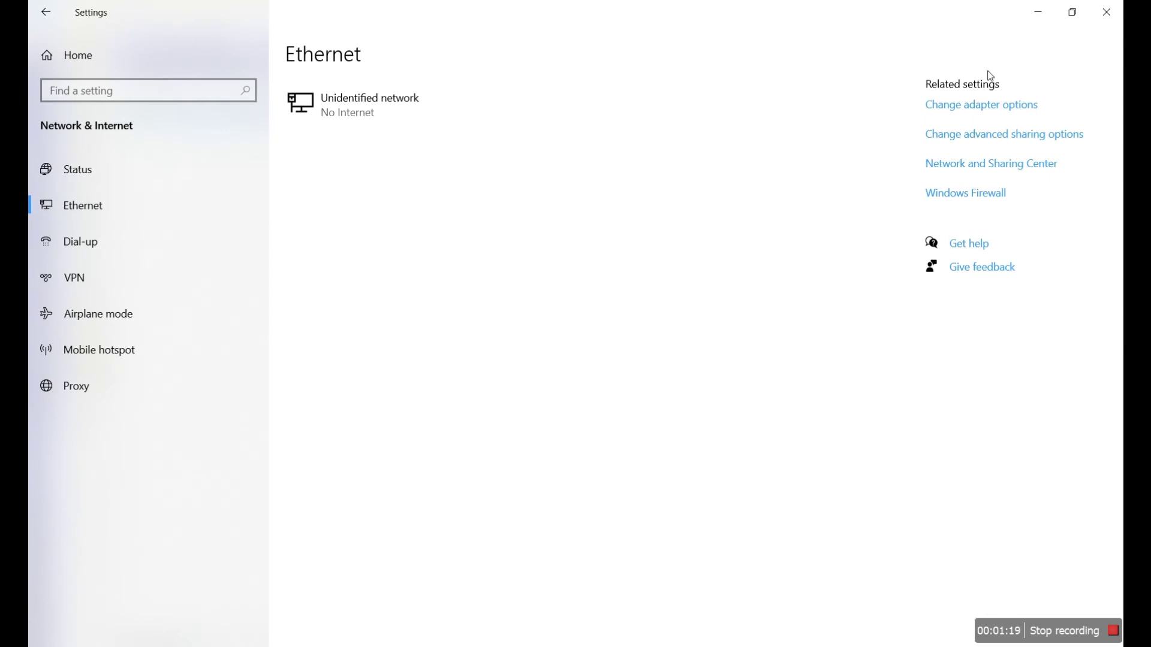
left_click(983, 111)
double_click(695, 104)
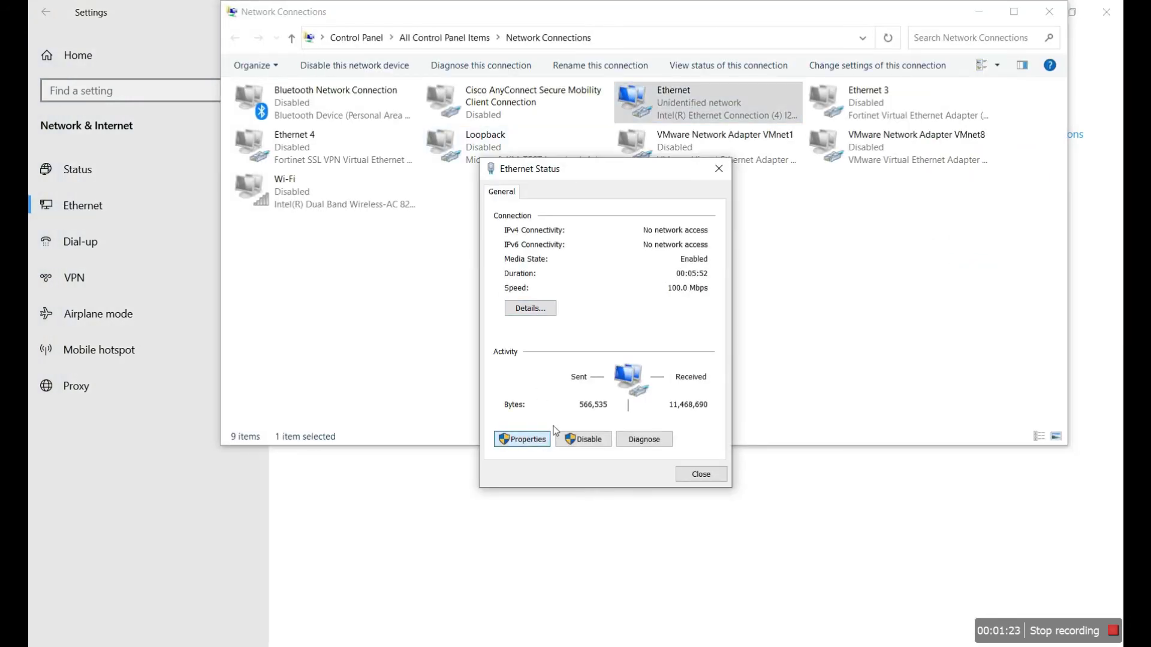
left_click(539, 439)
scroll(606, 360, "down", 1)
double_click(608, 333)
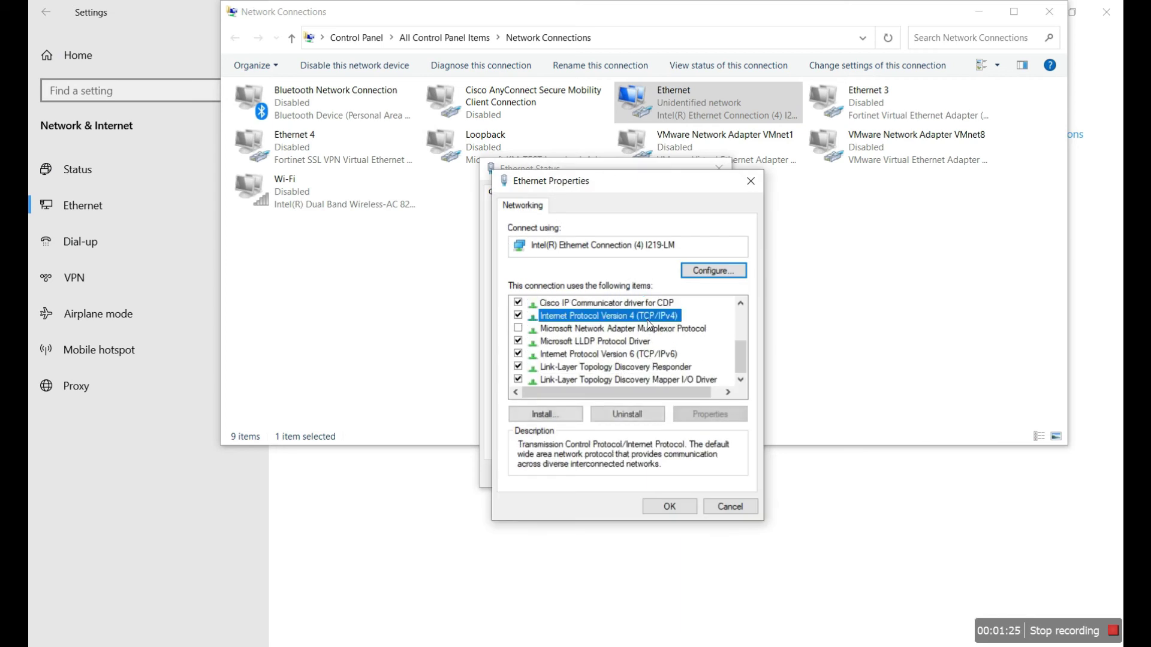
- Give the Ethernet adapter a static 192.168.1.x IP address with default gateway 192.168.1.1, save it and close the network settings
left_click(597, 347)
type("192 . 168 . 1 .")
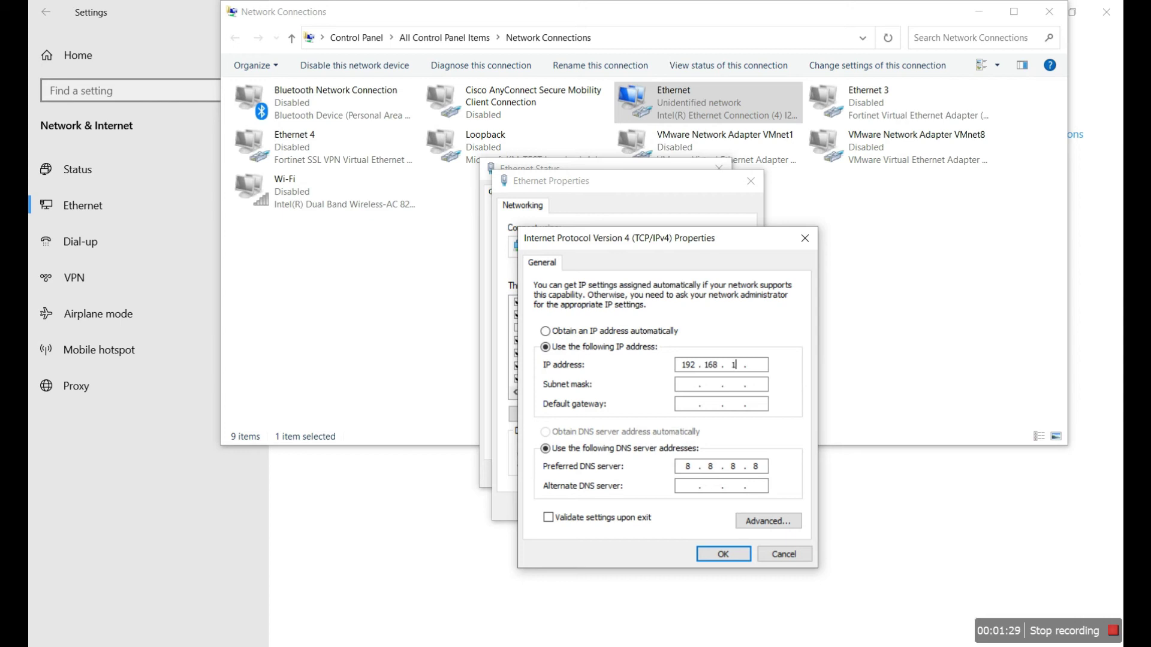
key("Tab")
key("Tab")
type("1921681.1")
left_click(716, 552)
left_click(677, 507)
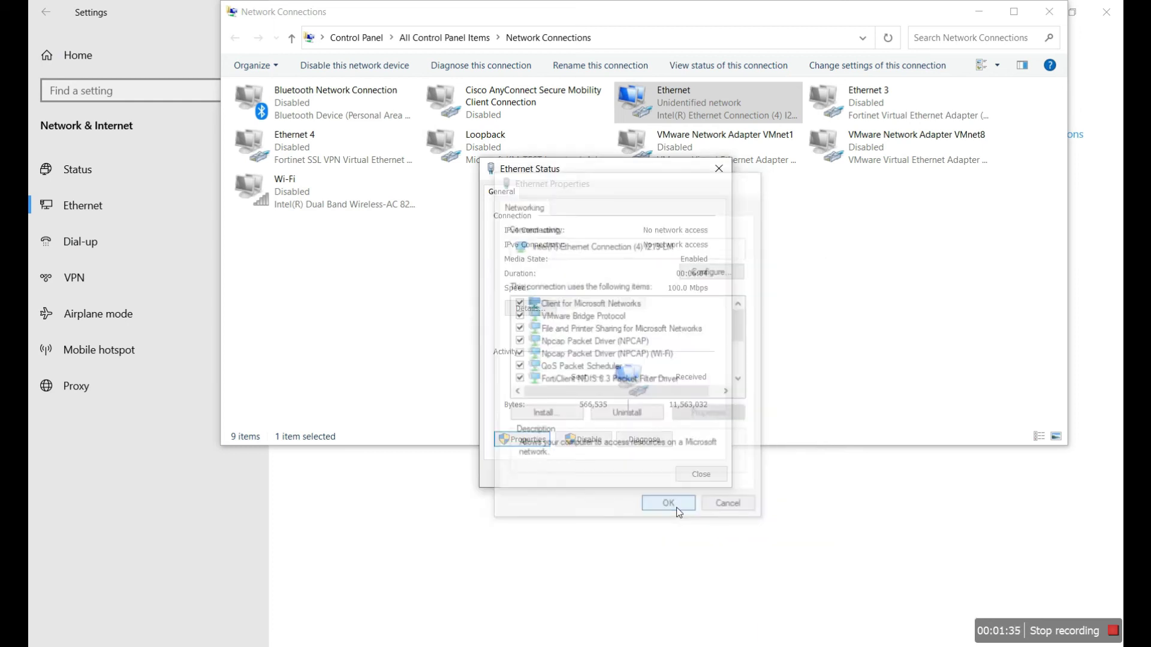
left_click(696, 472)
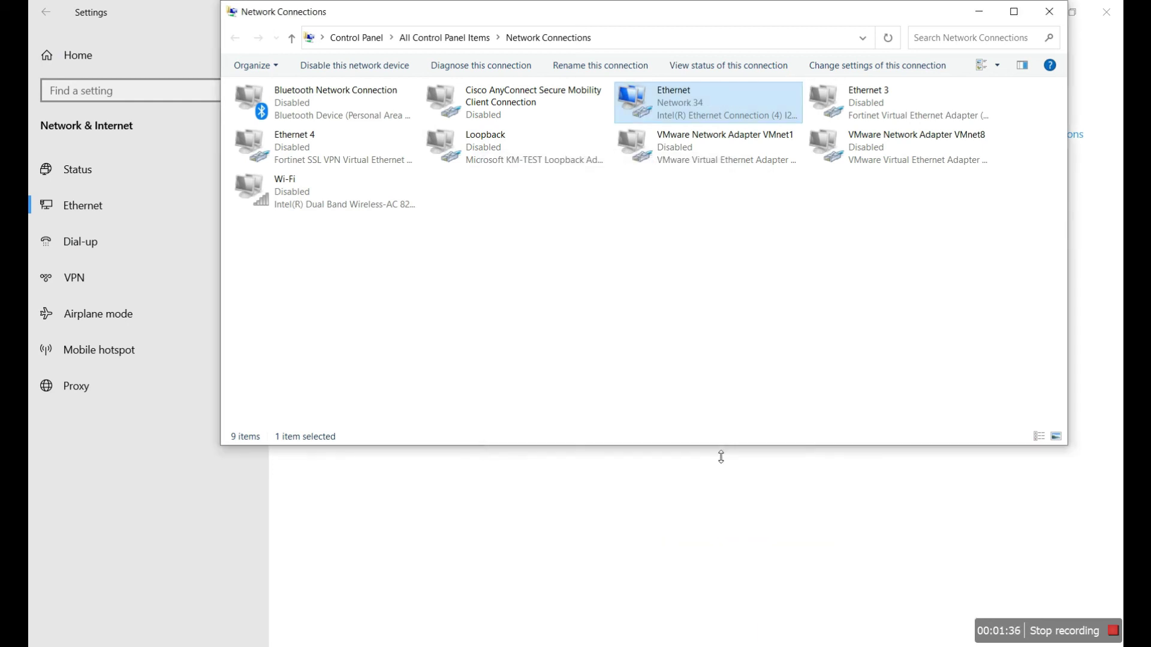
left_click(1048, 12)
left_click(1106, 12)
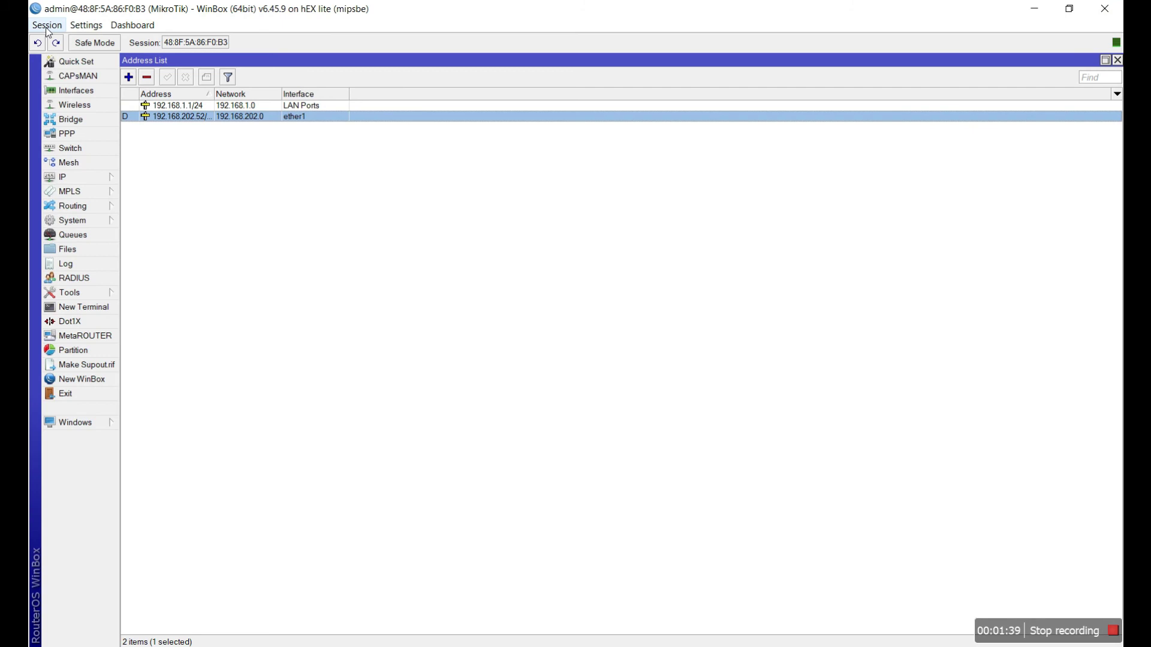
- Open a new WinBox session to the router by its IP address 192.168.1.1 and maximize it
left_click(65, 393)
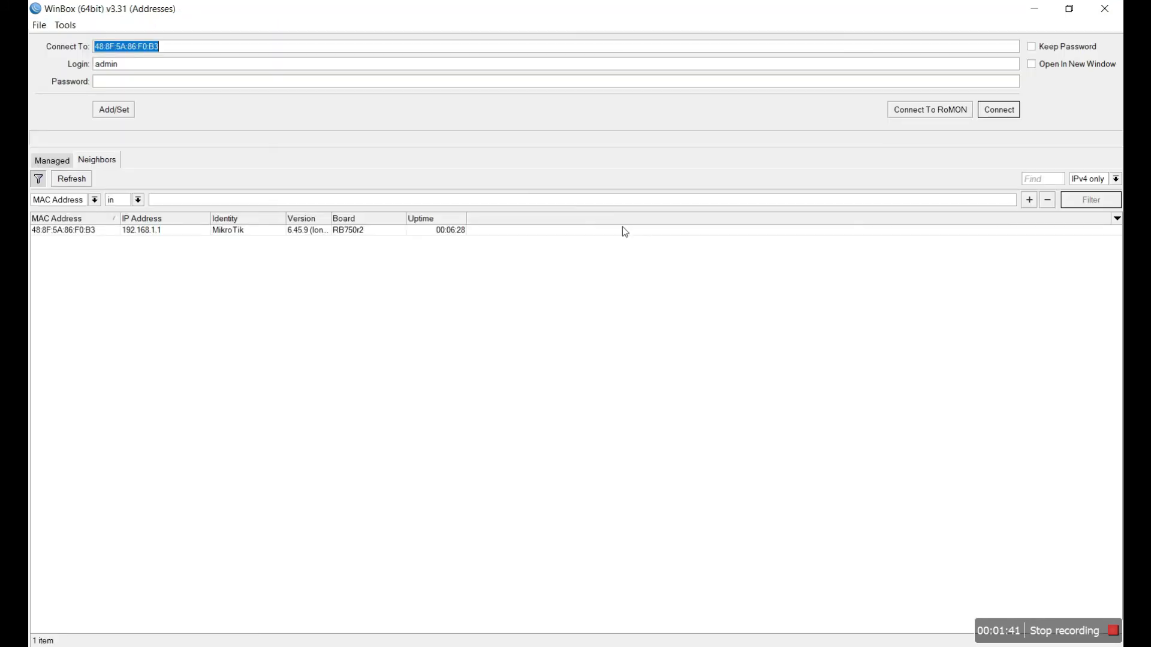
left_click(213, 48)
double_click(211, 46)
key("BackSpace")
type("192.168.1.1")
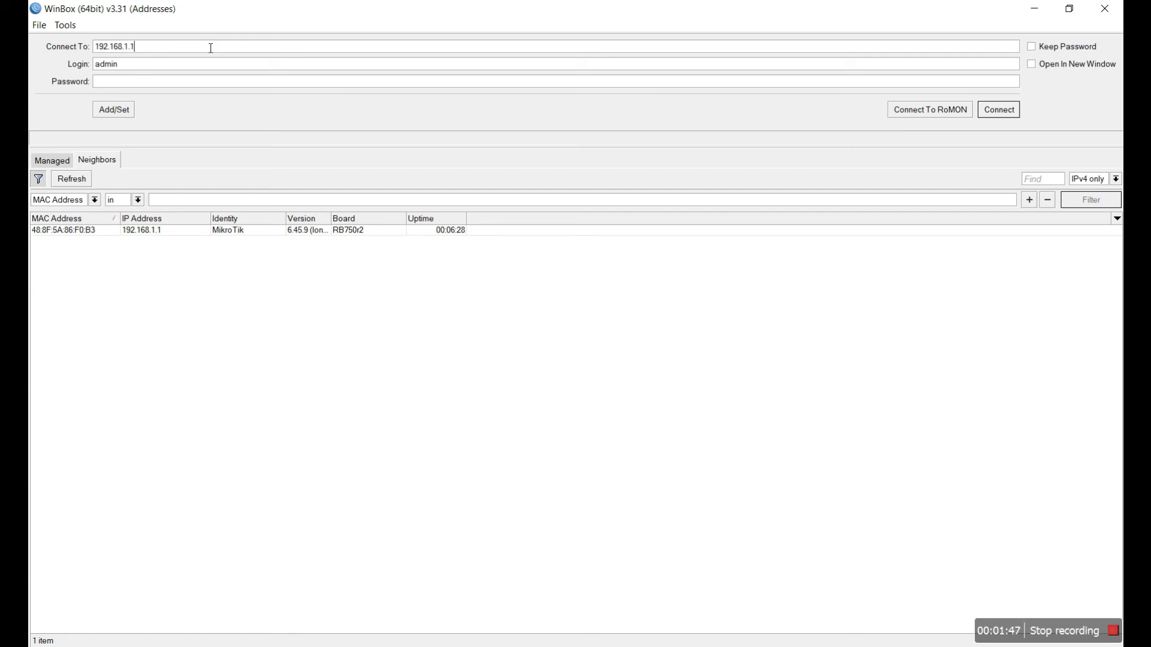
left_click(997, 110)
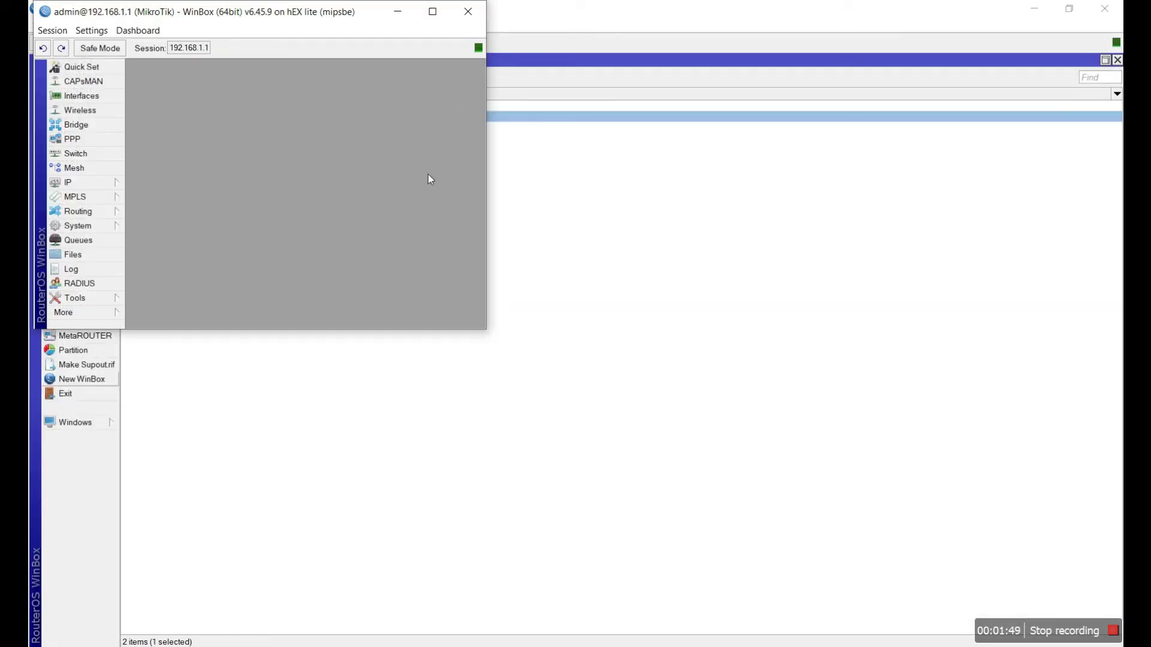
left_click(440, 16)
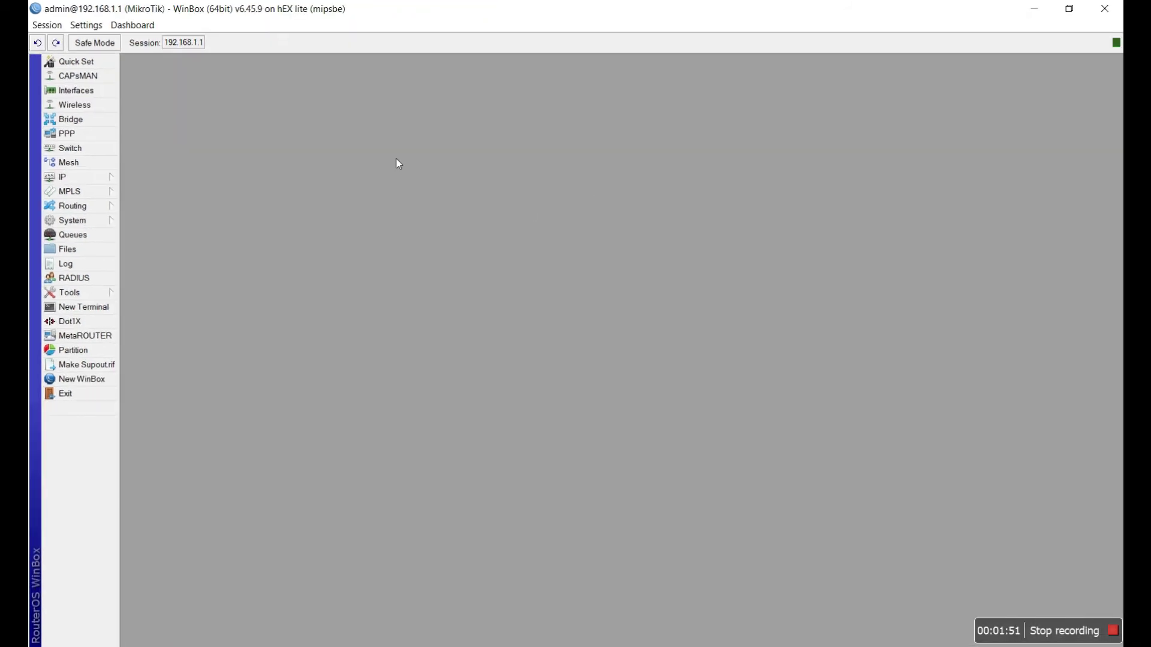
- Start a new firewall NAT rule on the srcnat chain
left_click(93, 182)
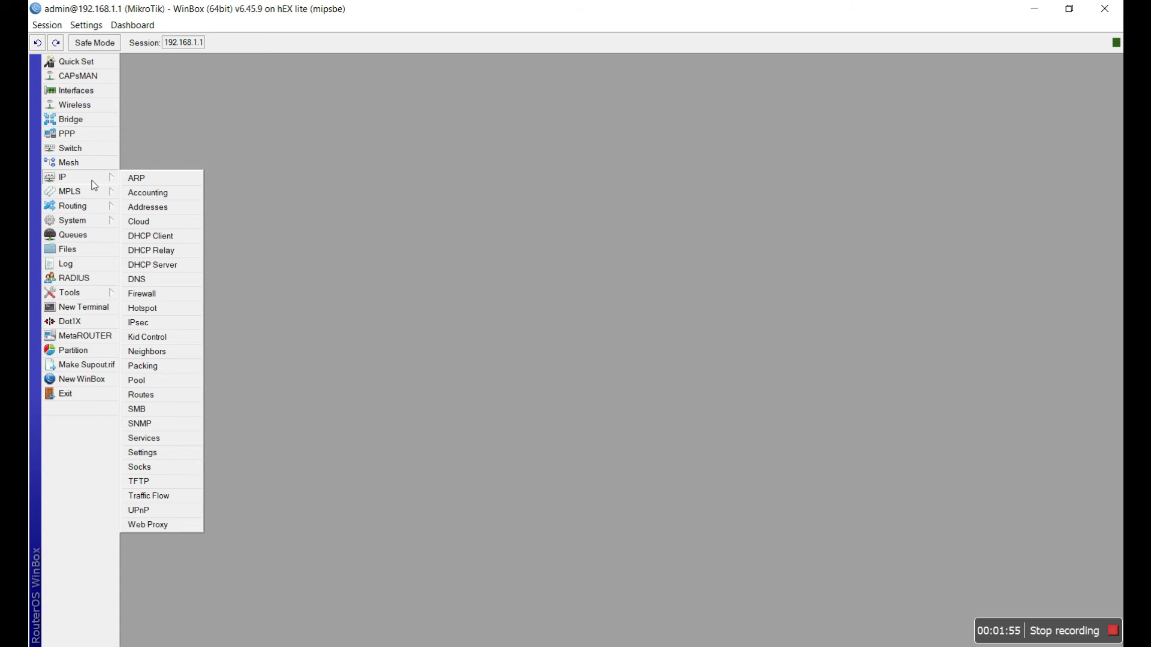
left_click(158, 297)
left_click(351, 250)
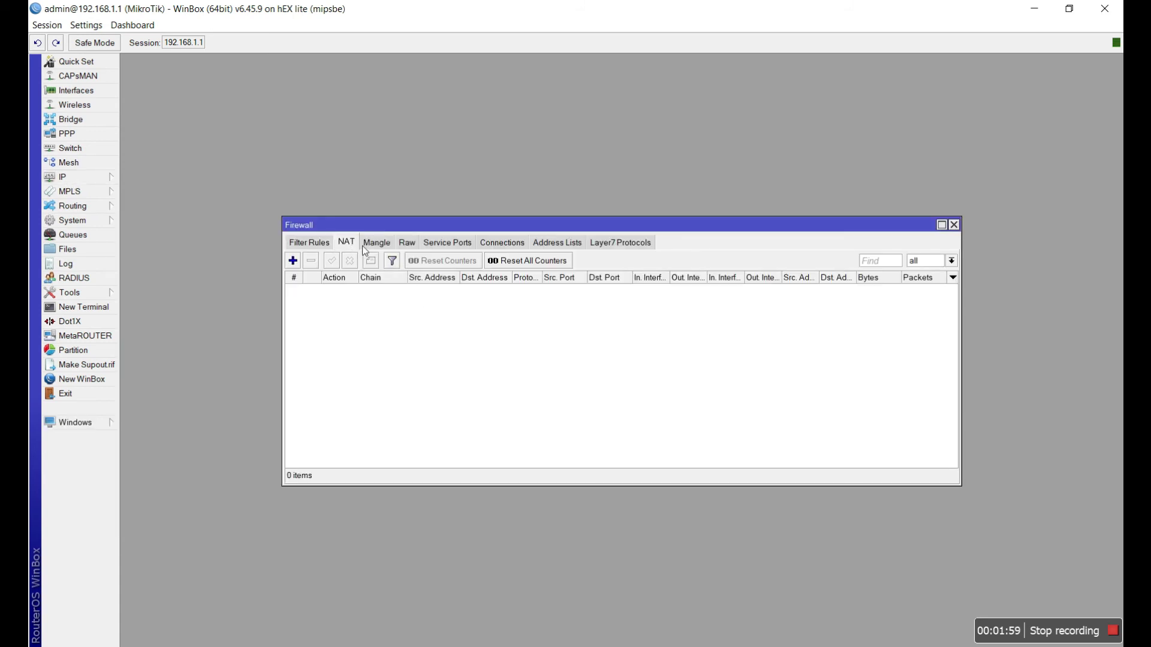
left_click(291, 262)
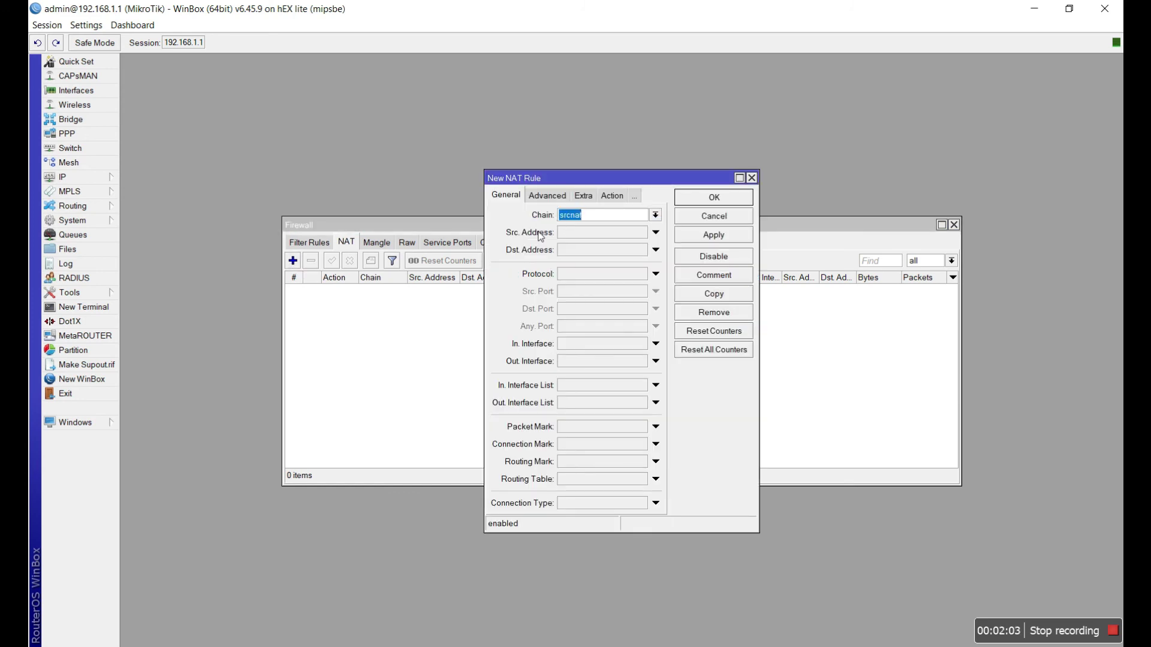
left_click(595, 408)
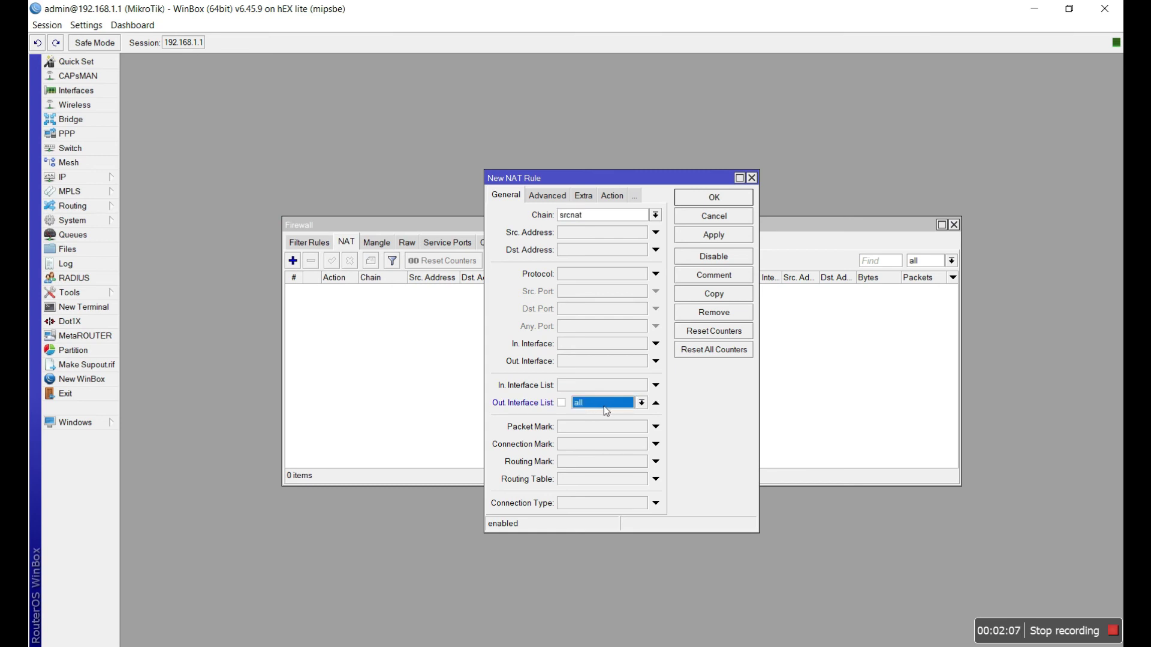
left_click(627, 404)
left_click(653, 408)
left_click(656, 403)
- Set the NAT rule's outgoing interface to ether1 and its action to masquerade, save it and close the firewall window
left_click(616, 362)
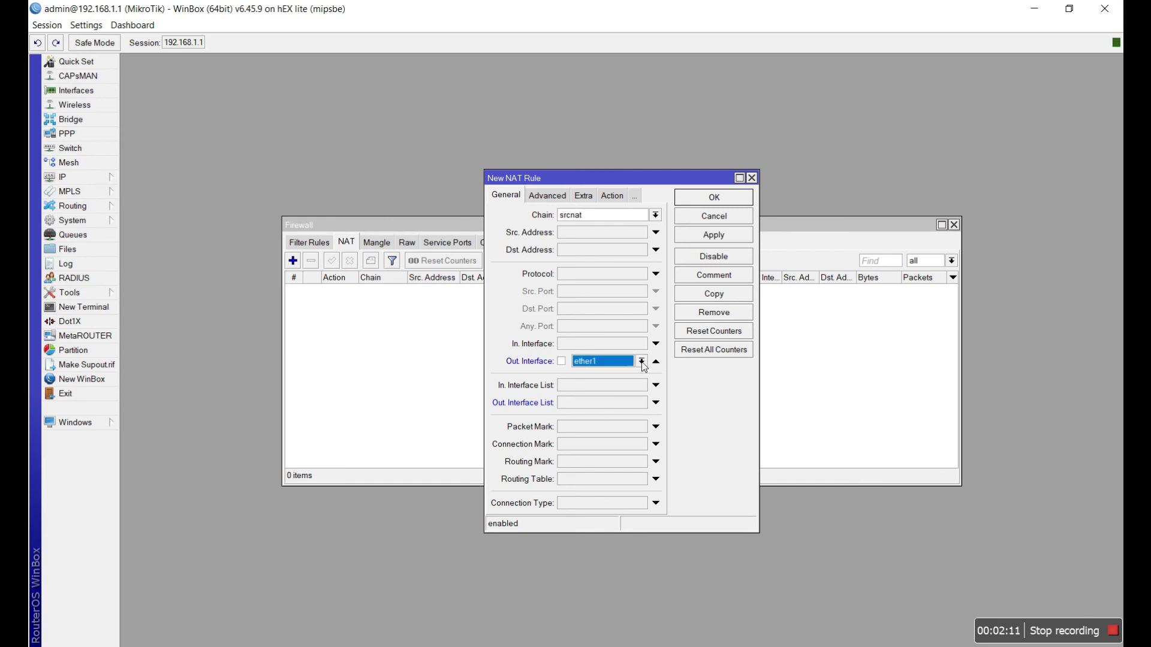
left_click(642, 362)
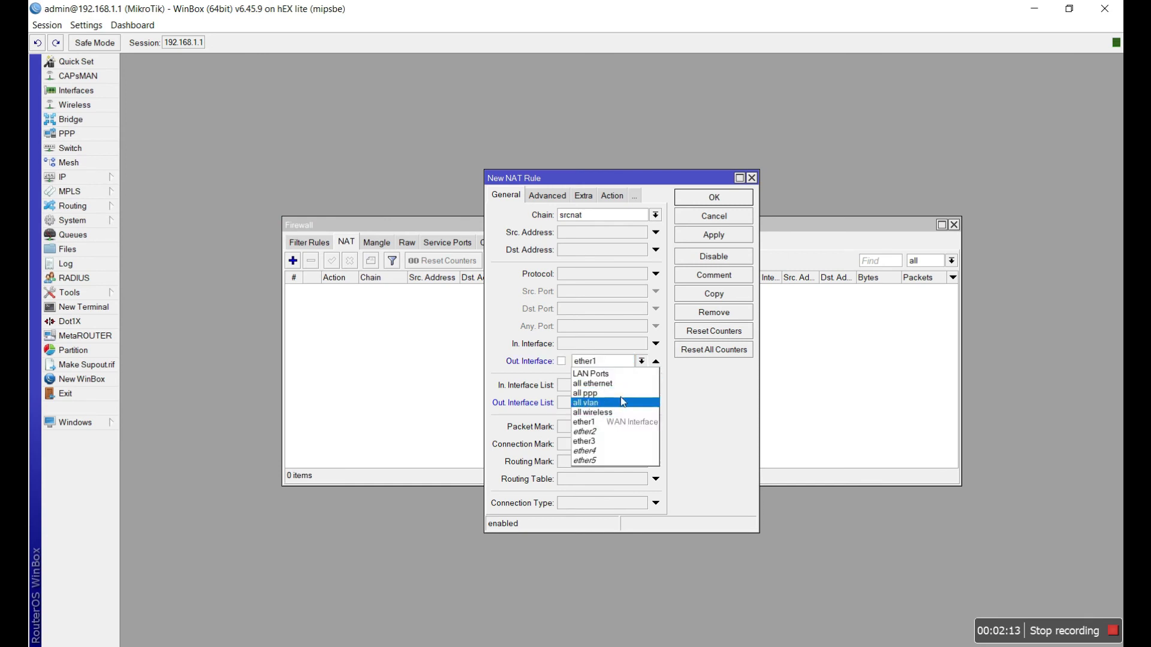
left_click(623, 422)
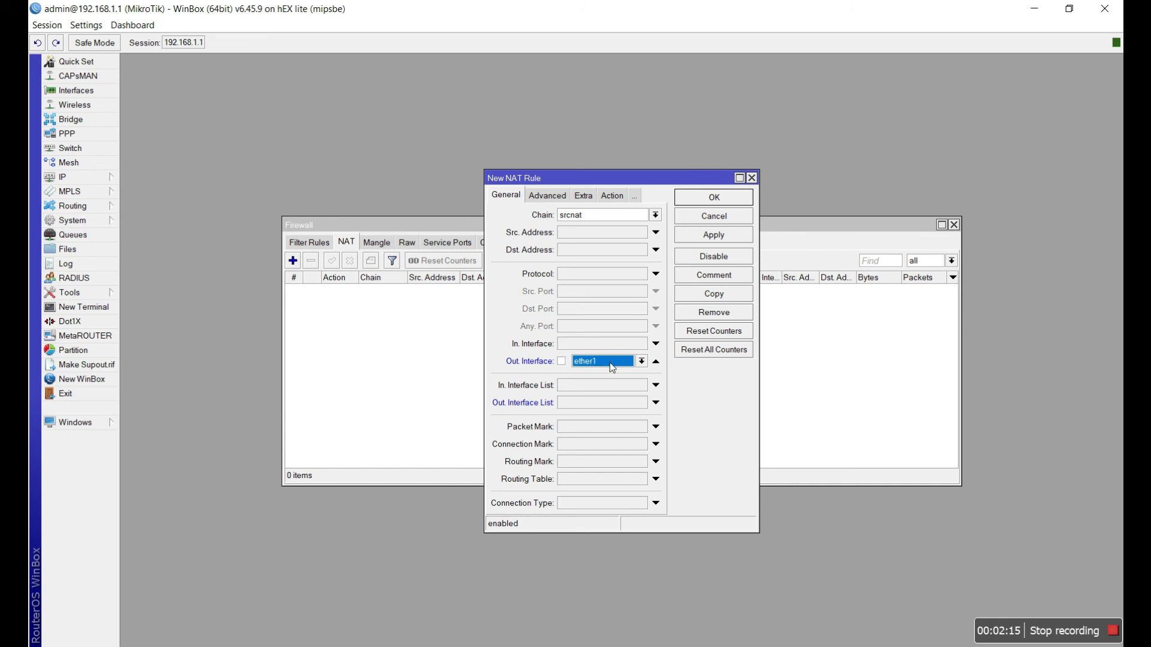
left_click(608, 198)
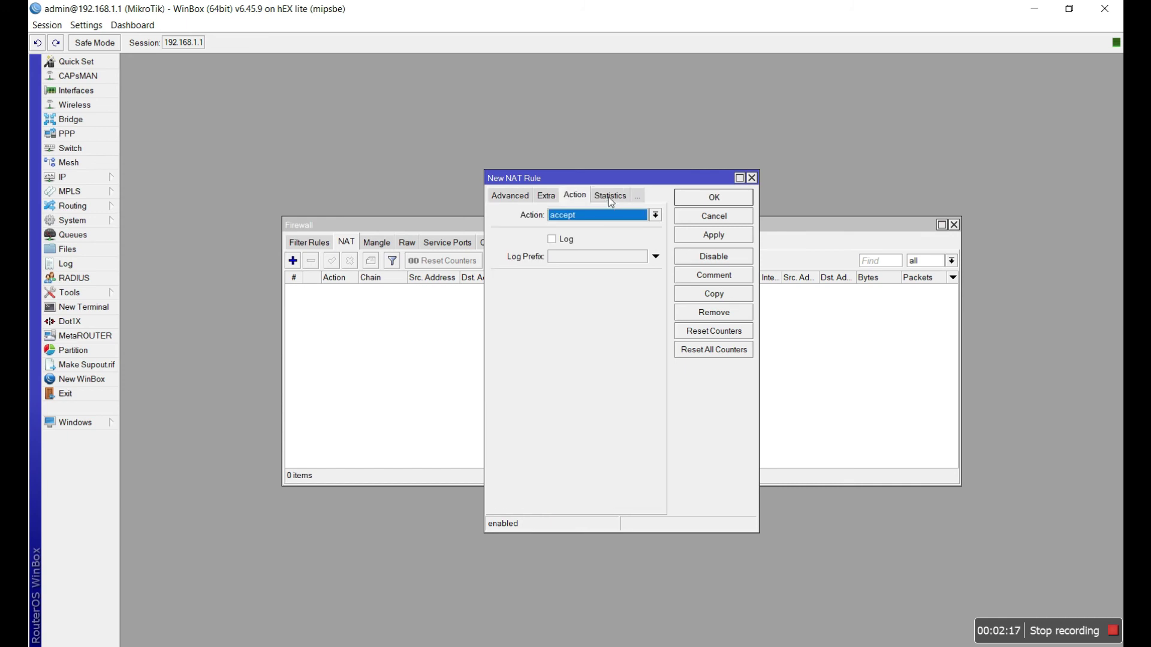
left_click(604, 218)
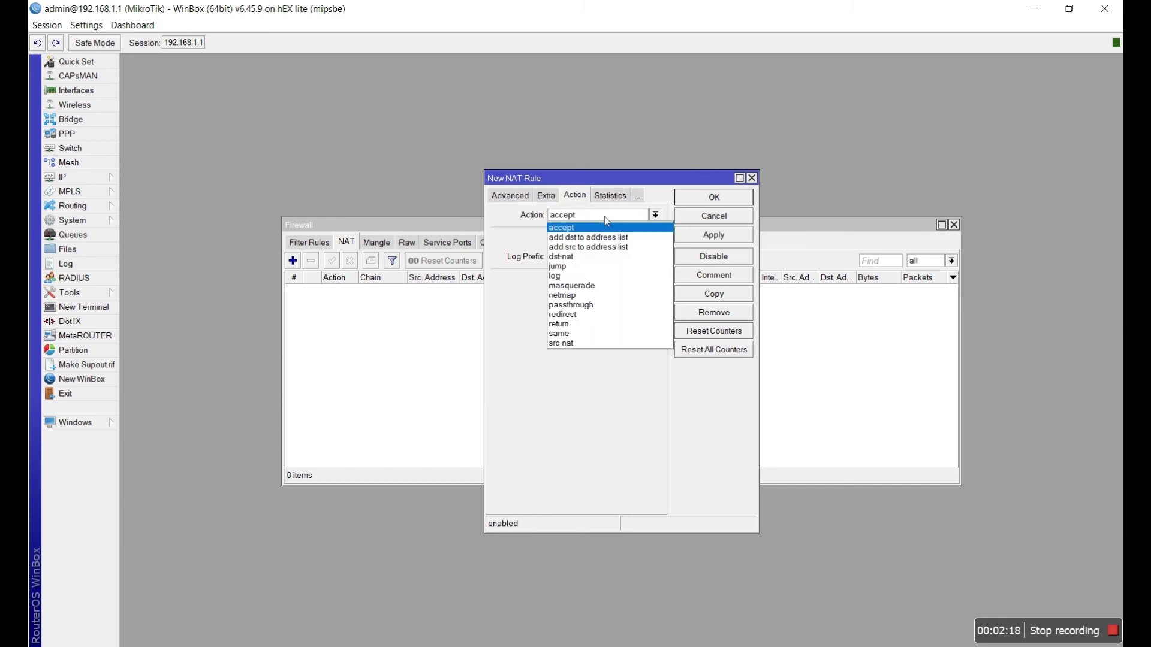
left_click(563, 288)
left_click(714, 235)
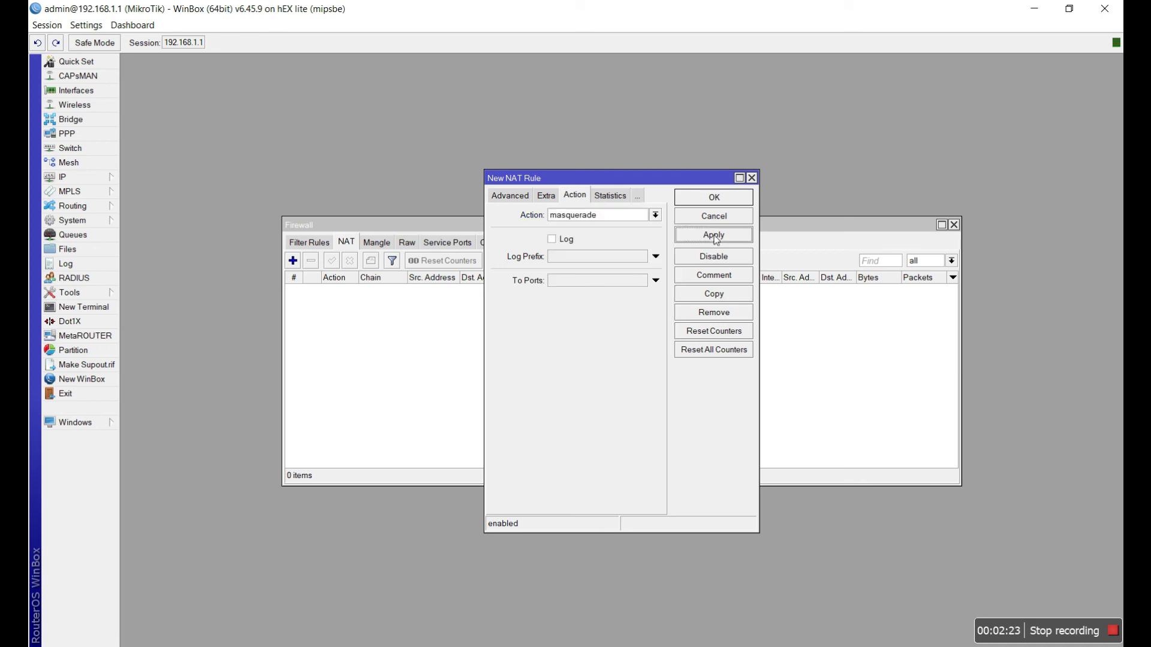
left_click(714, 198)
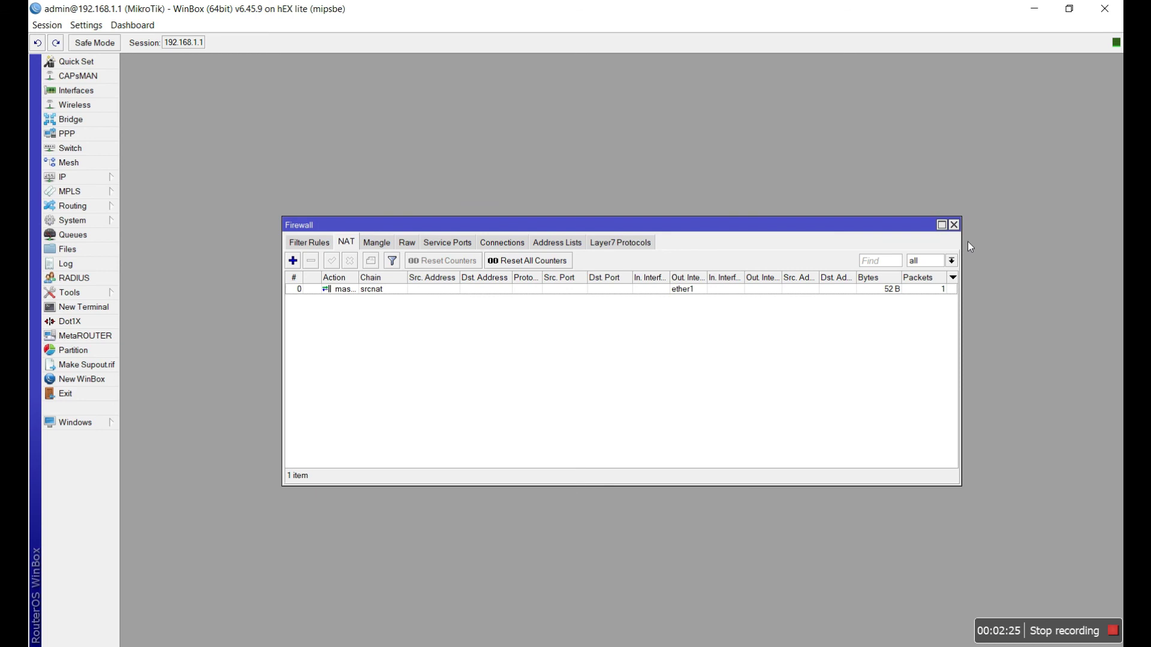
left_click(955, 227)
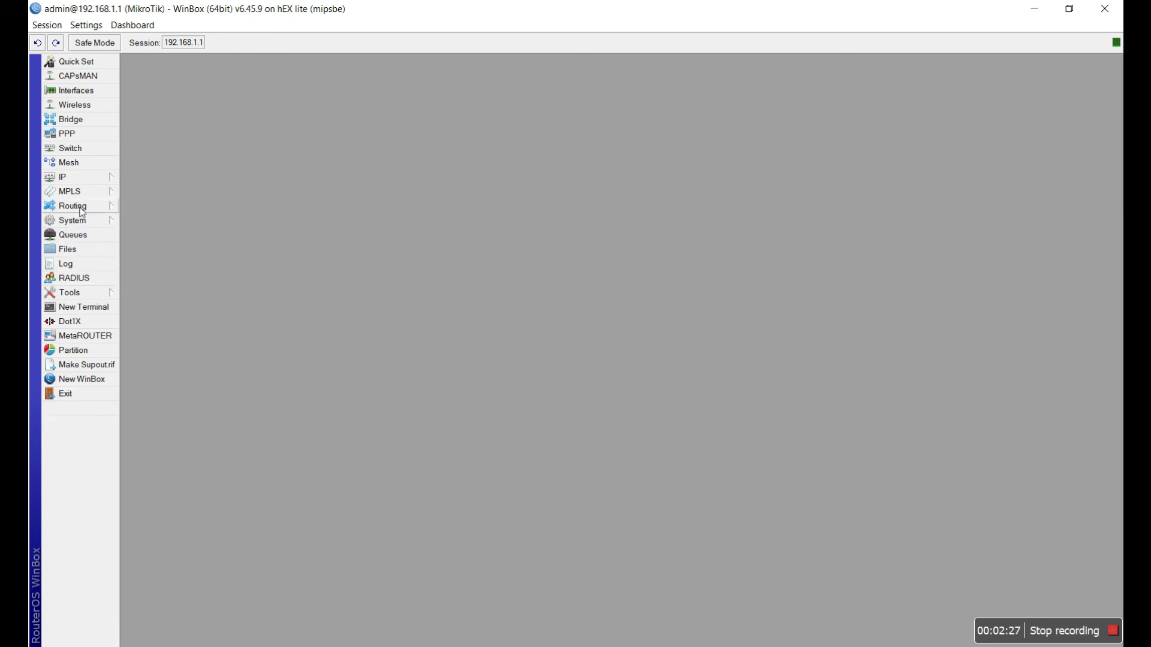
- Ping 8.8.8.8 from a router terminal to test its internet connection
left_click(90, 307)
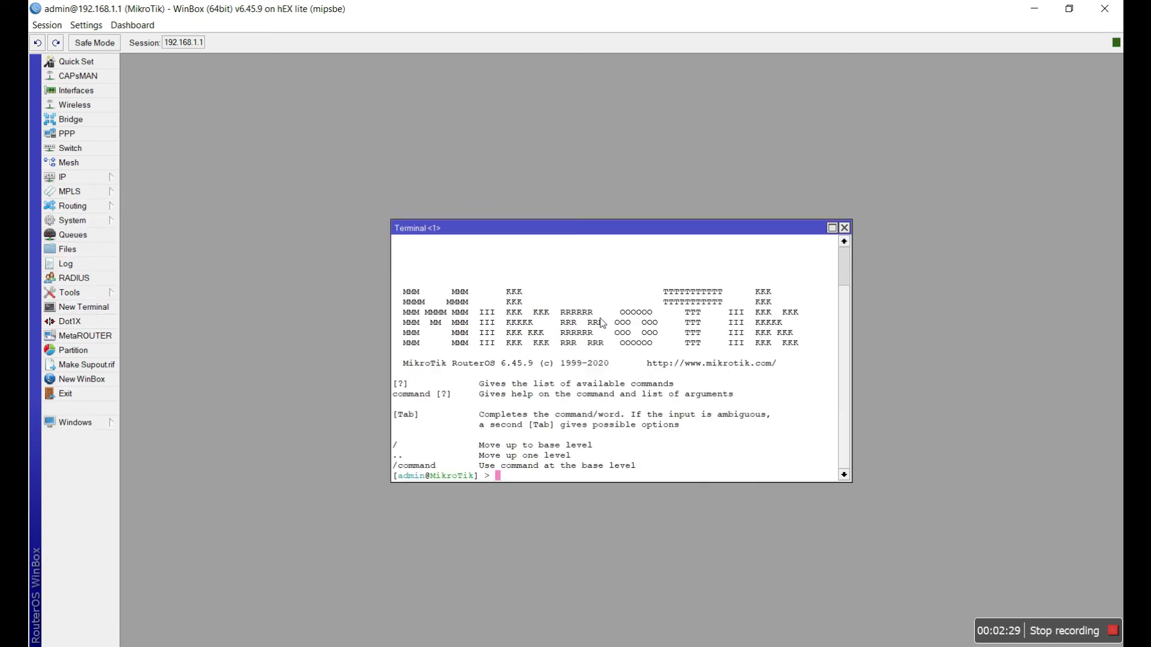
type("ping 8.8.8.8")
key("Return")
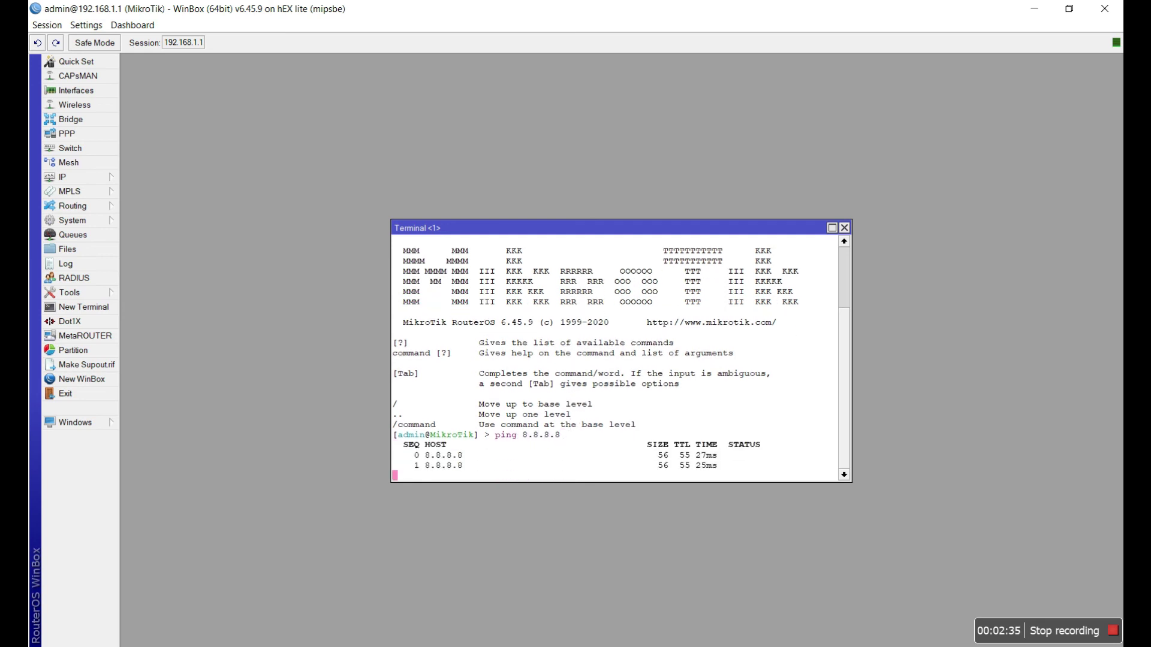
- Switch to the Windows Command Prompt and ping 8.8.8.8 to test the PC's internet access through the router
key("alt+Tab")
left_click_drag(651, 235, 660, 249)
left_click(661, 249)
type("ping 192.")
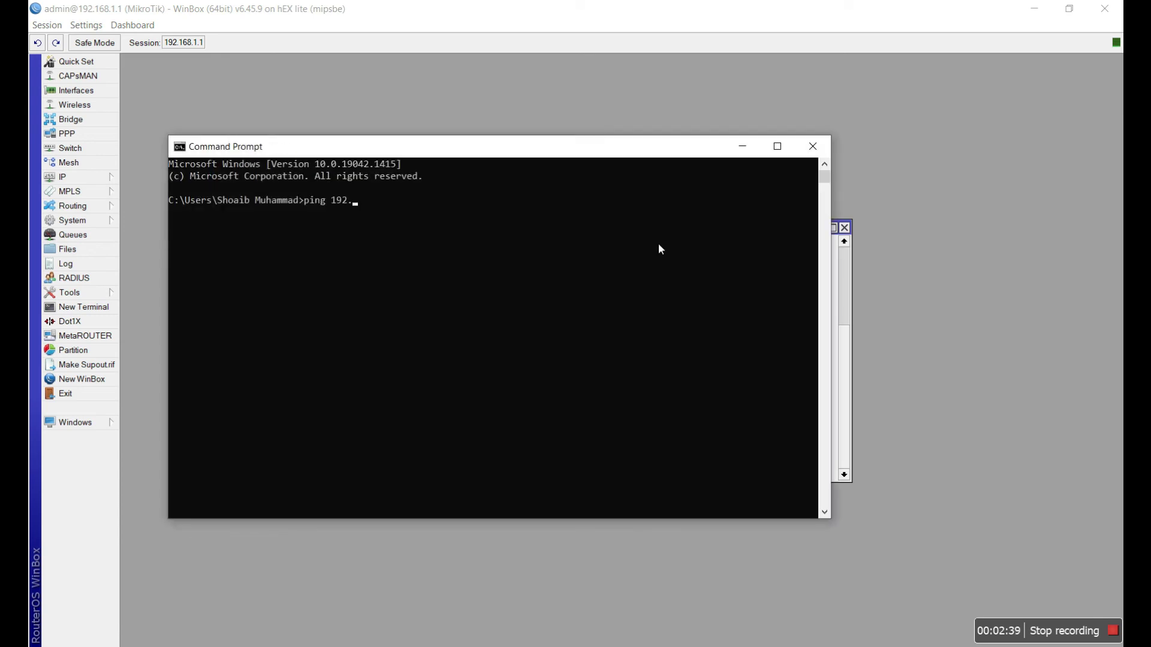
key("BackSpace")
key("BackSpace")
type("8.8.8.8")
key("Return")
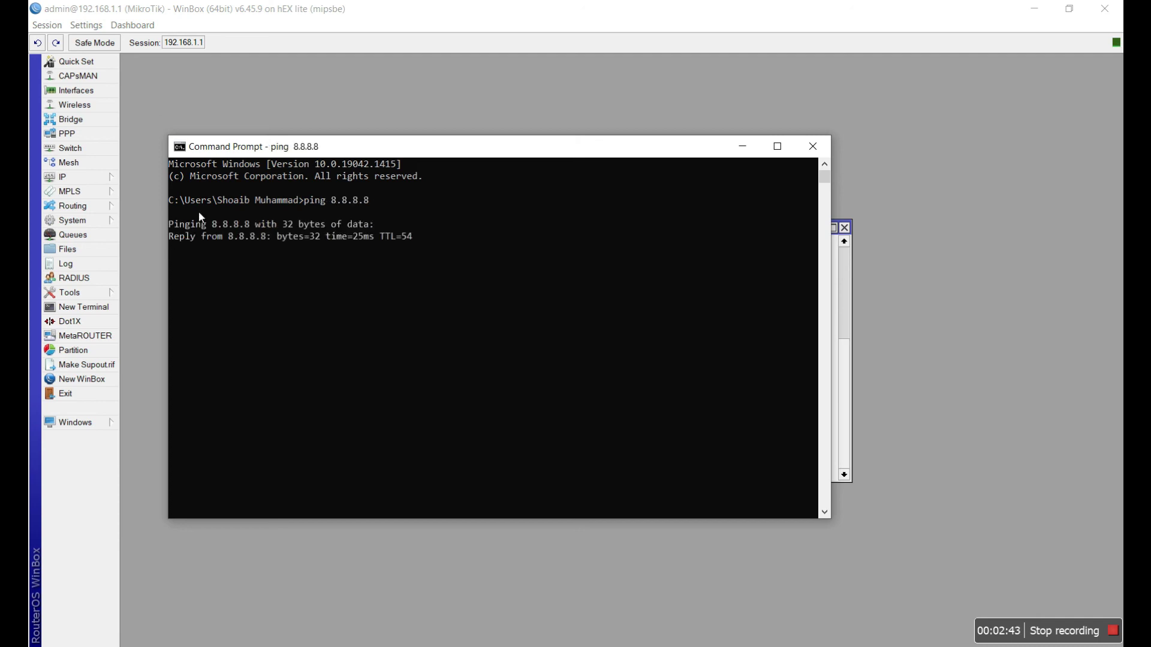